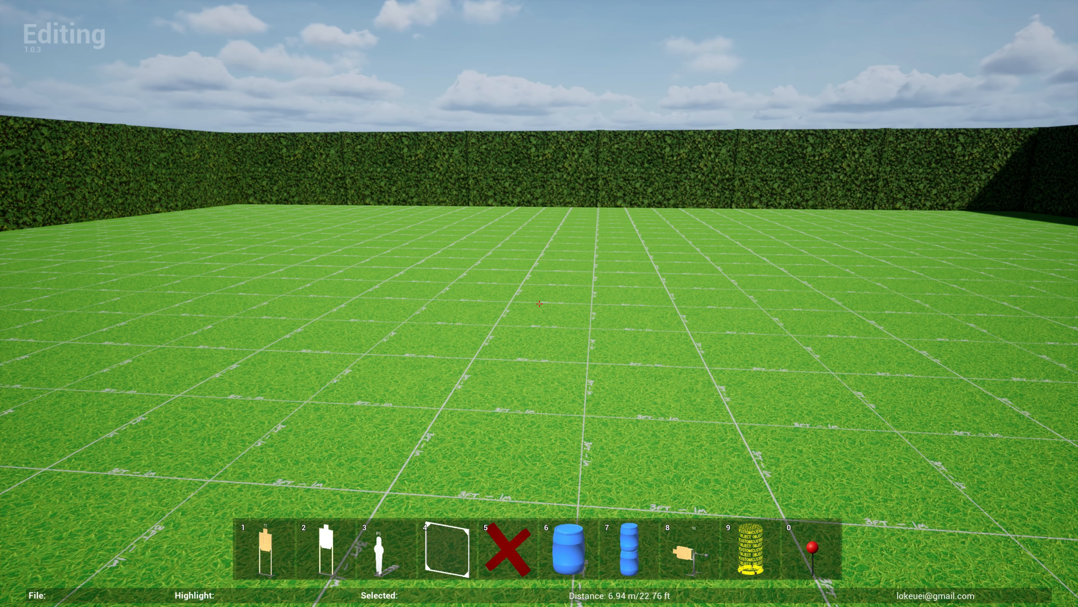
- Place two USPSA full targets and one no-shoot target on a stand in a staggered row on the empty bay
{"action": "key", "text": "1"}
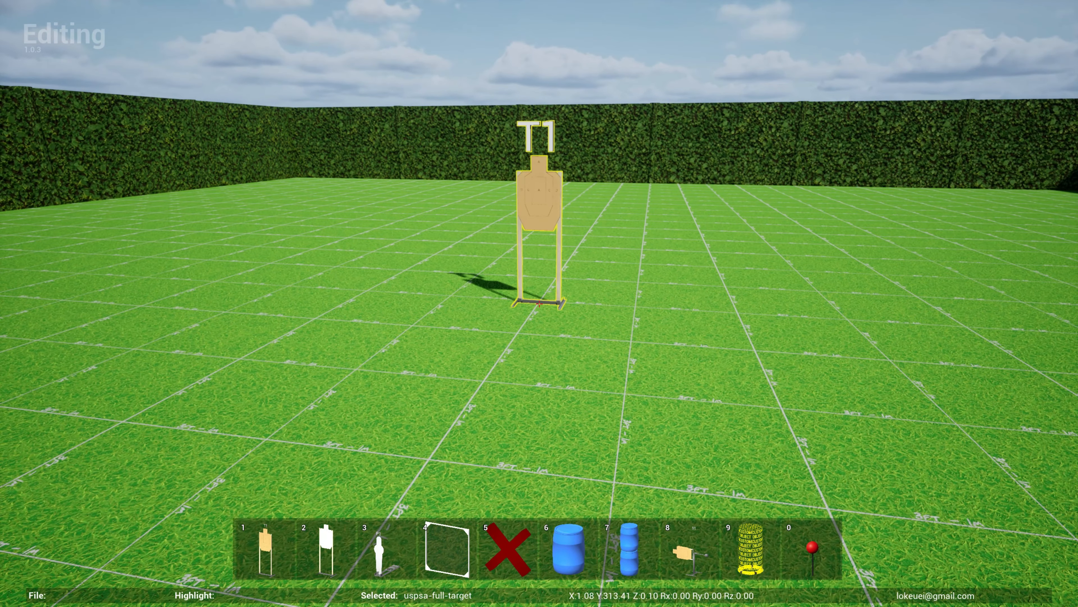
{"action": "left_click", "coordinate": [539, 304]}
{"action": "key", "text": "1"}
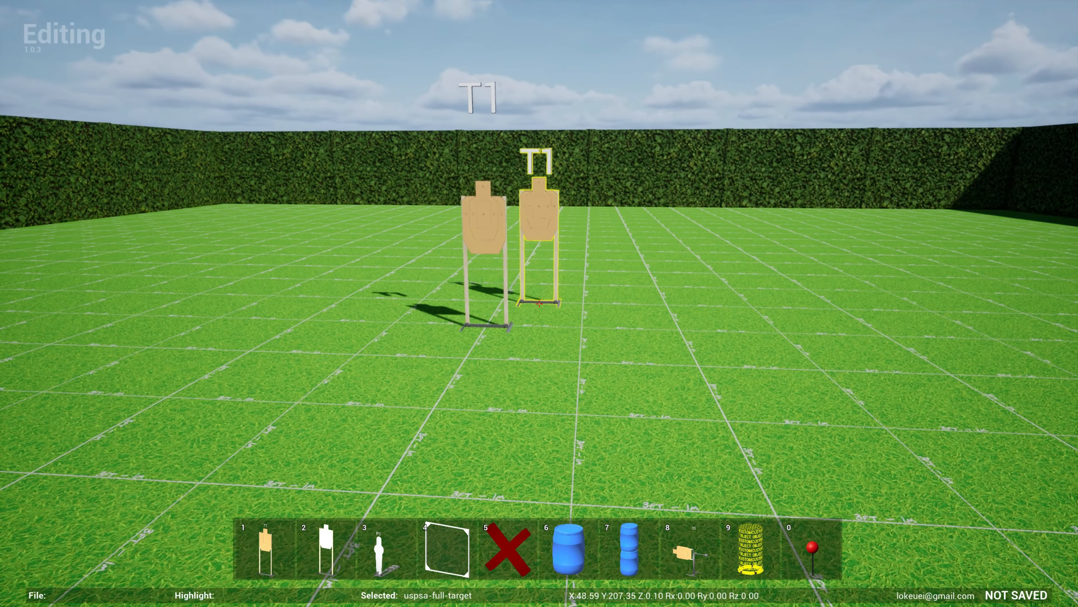
{"action": "left_click", "coordinate": [539, 304]}
{"action": "key", "text": "2"}
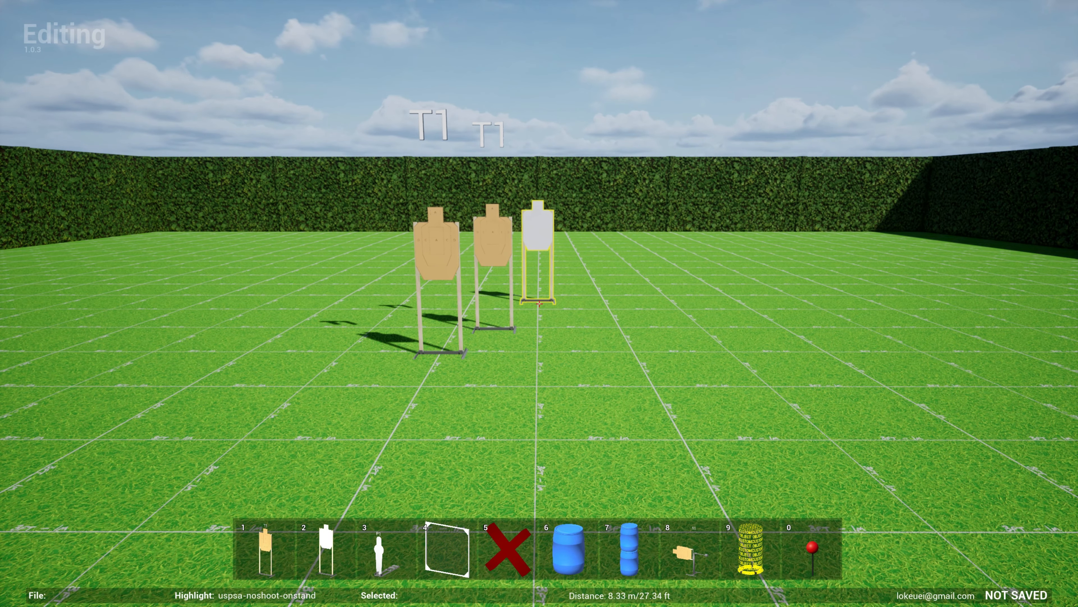
{"action": "left_click", "coordinate": [539, 304]}
{"action": "key", "text": "w"}
{"action": "key", "text": "s"}
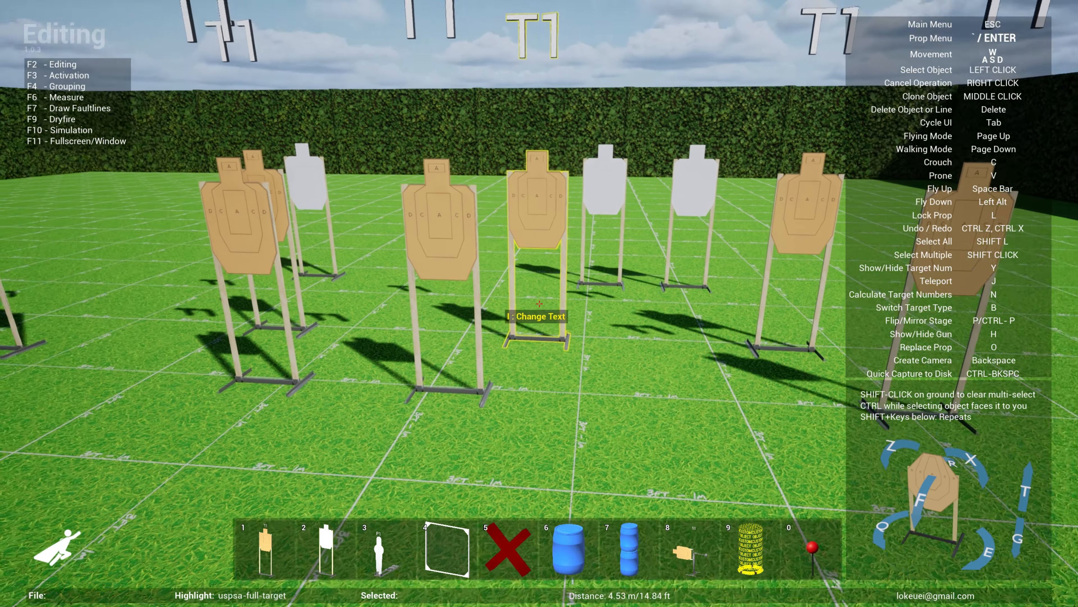
- Place two USPSA full targets side by side with a no-shoot target directly in front of them
{"action": "left_click", "coordinate": [539, 303]}
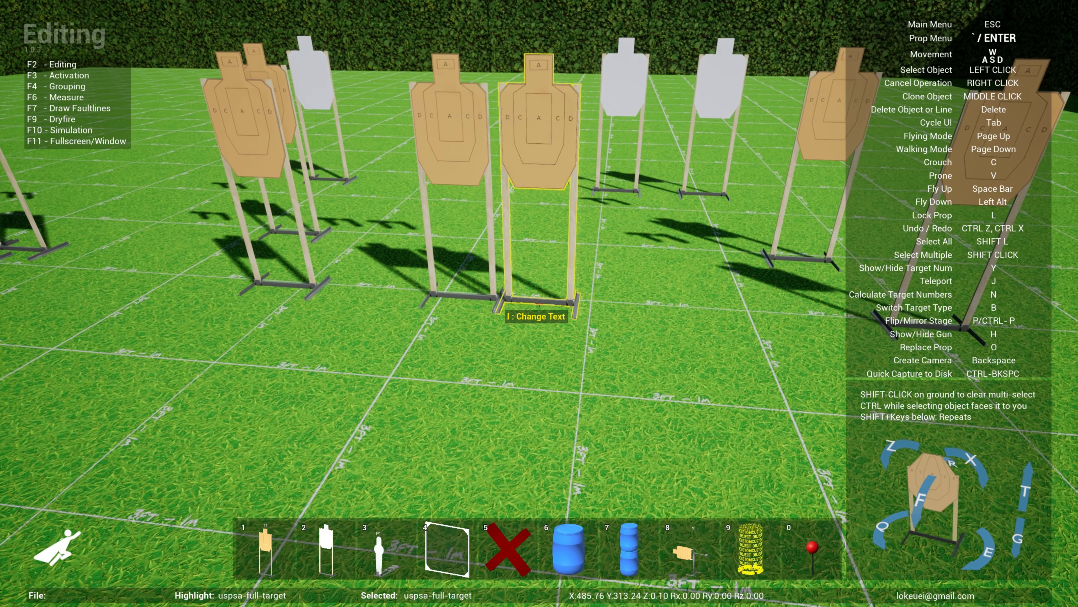
{"action": "left_click", "coordinate": [539, 303]}
{"action": "left_click", "coordinate": [539, 303]}
{"action": "key", "text": "w"}
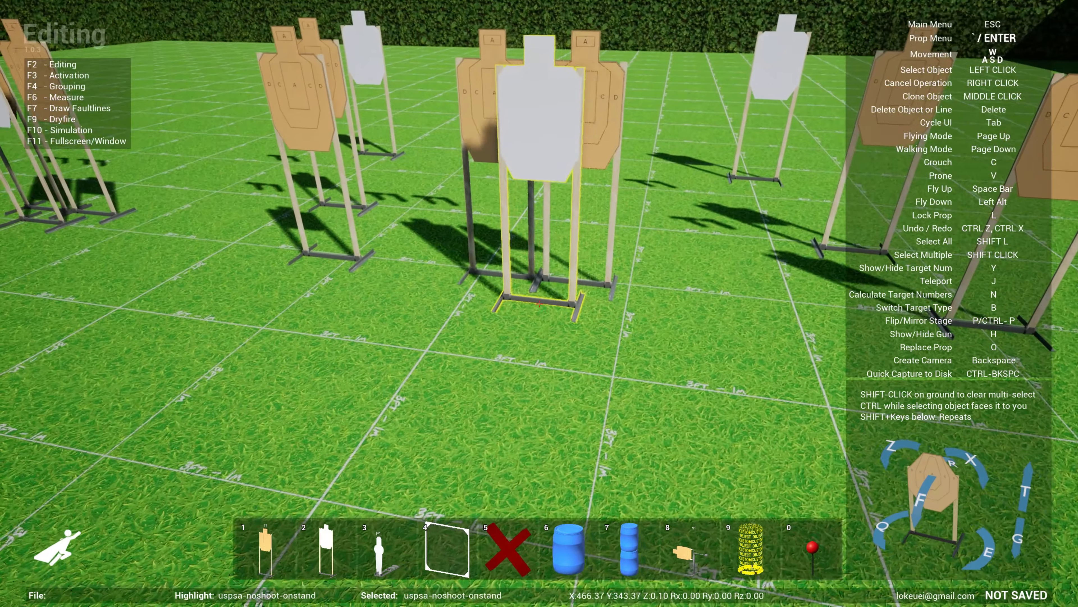
{"action": "left_click", "coordinate": [539, 304]}
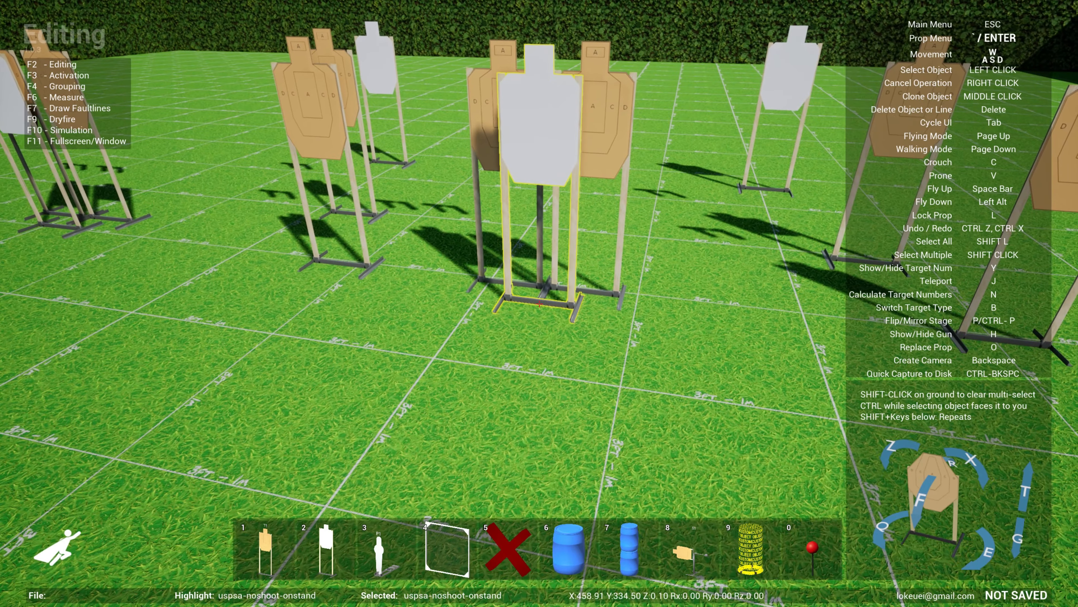
- Group the two adjacent full targets with the no-shoot target standing in front of them
{"action": "key", "text": "F4"}
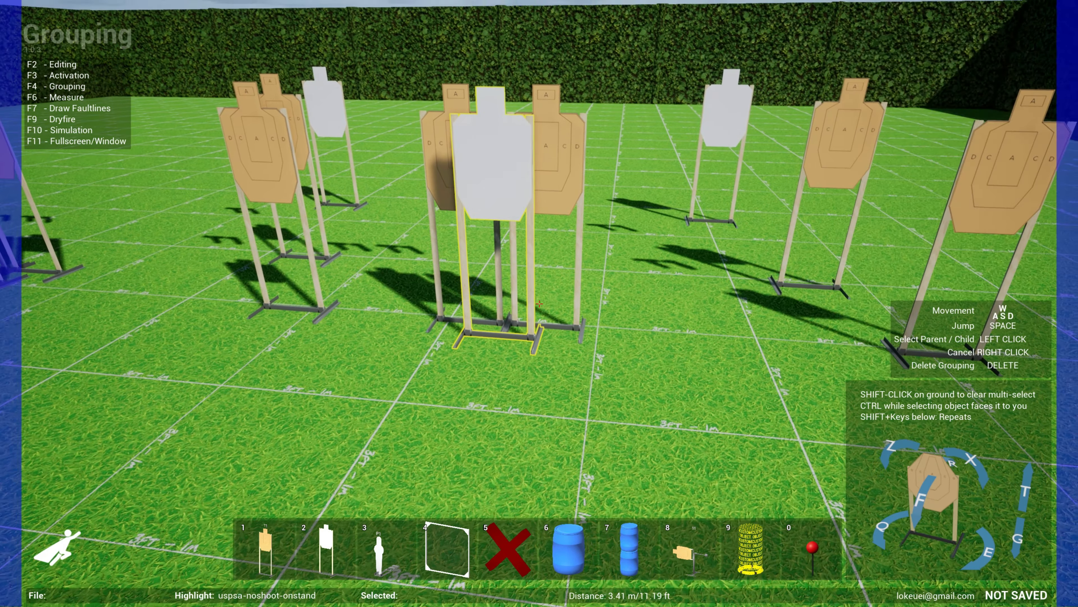
{"action": "left_click", "coordinate": [539, 304]}
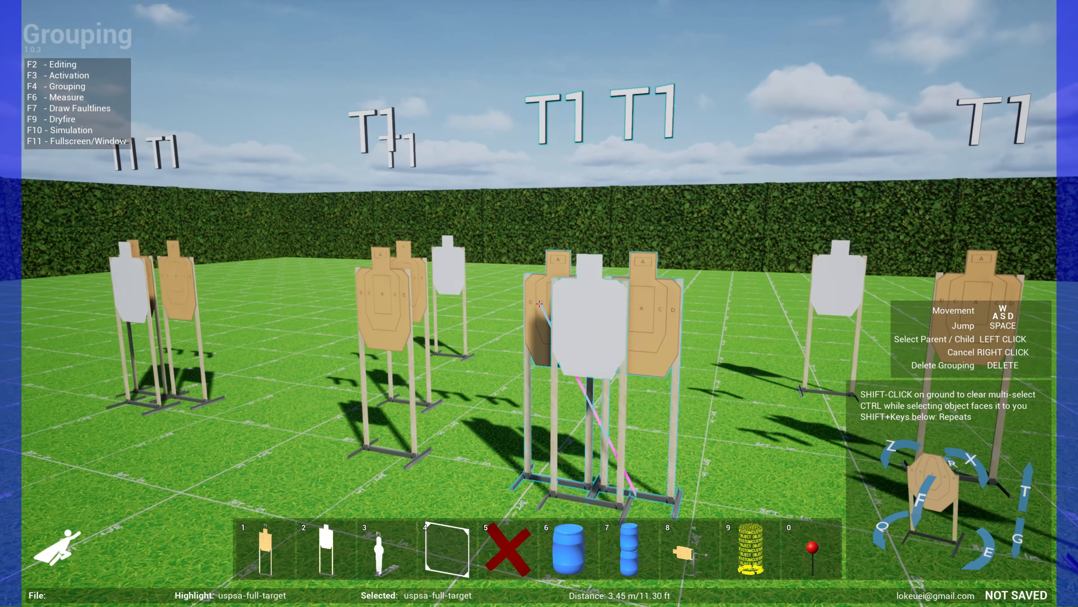
{"action": "left_click", "coordinate": [539, 303]}
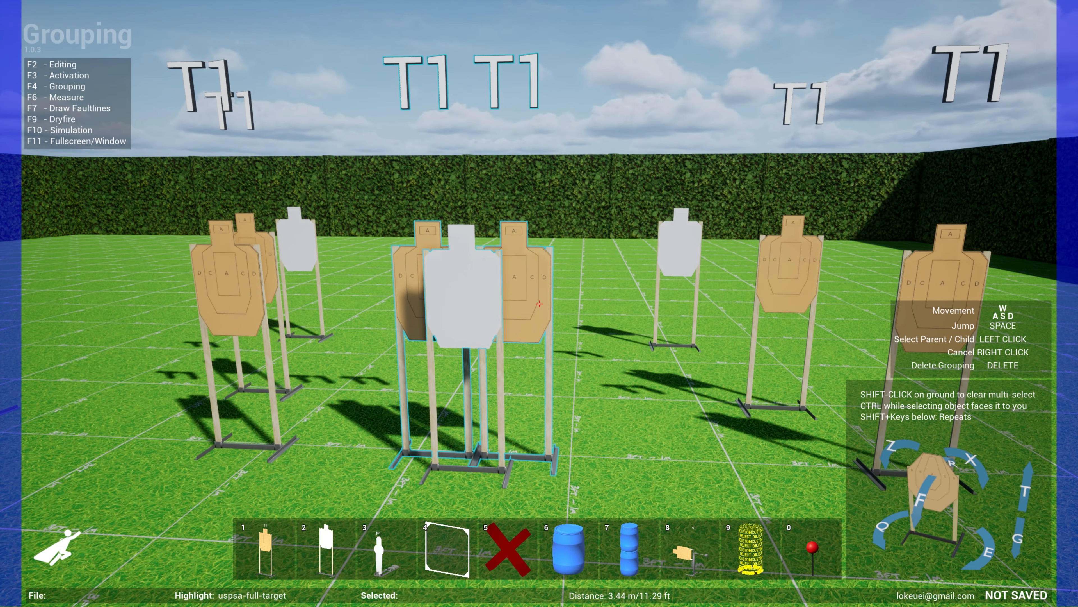
- Export the target group to the Downloads folder as a group file named testgroup2
{"action": "key", "text": "F2"}
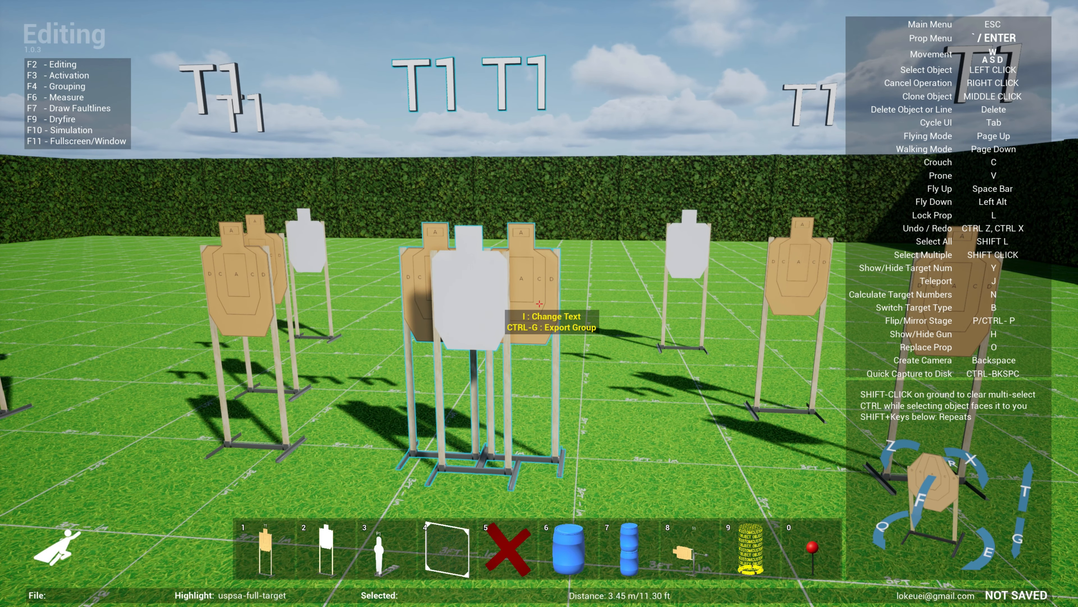
{"action": "key", "text": "ctrl+g"}
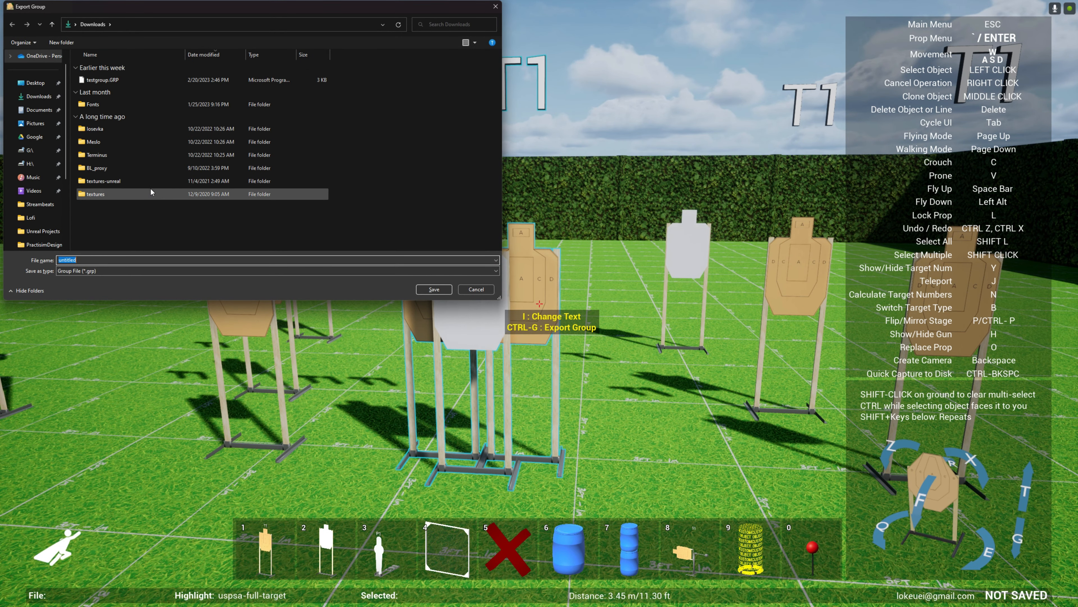
{"action": "type", "text": "testgroup2"}
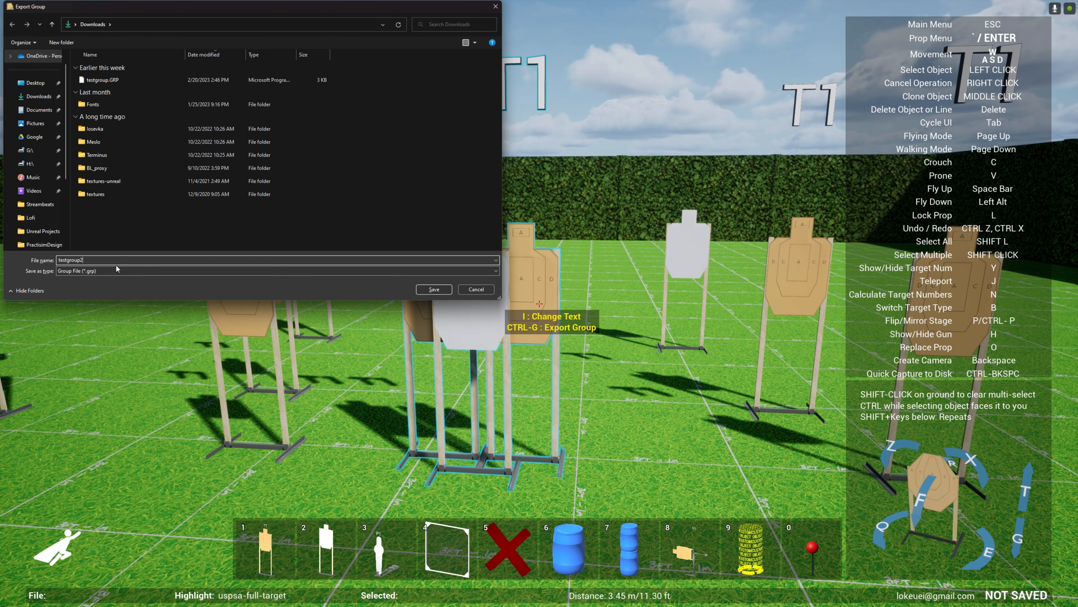
{"action": "key", "text": "Return"}
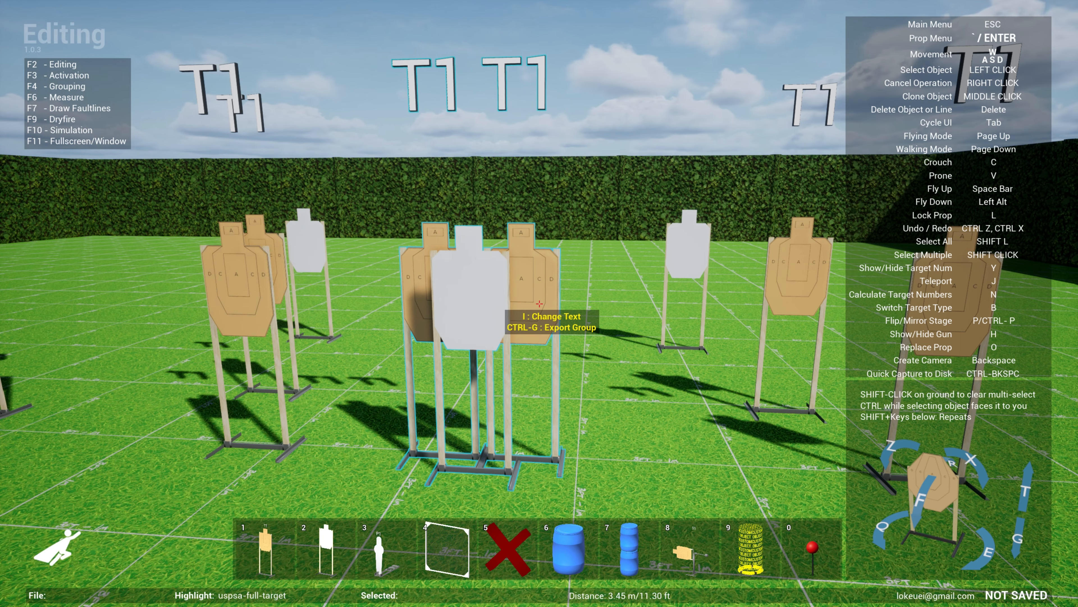
- Clear all props from the stage
{"action": "key", "text": "s"}
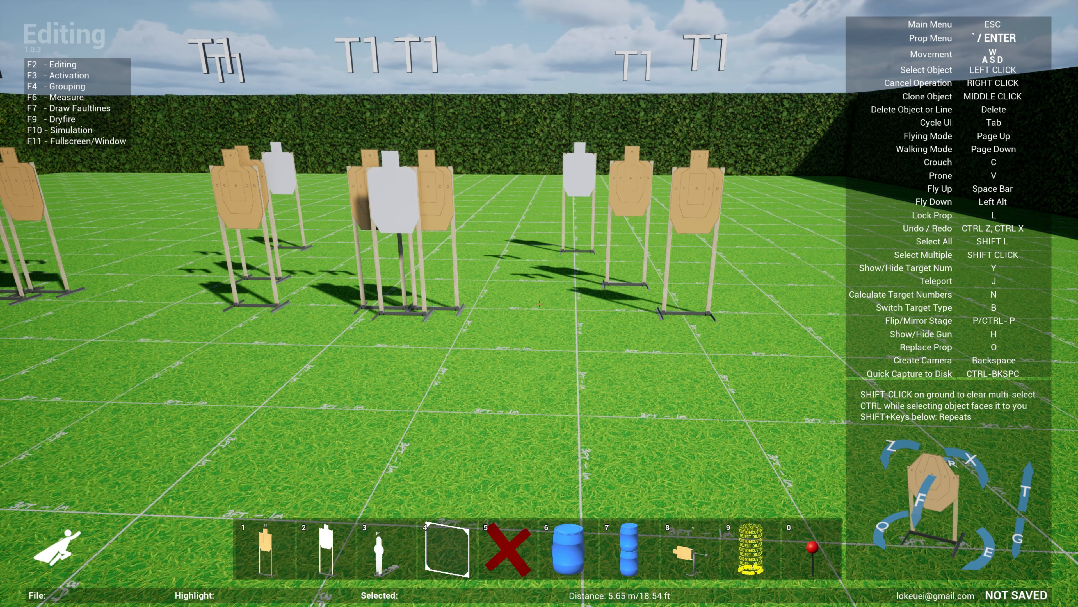
{"action": "key", "text": "Escape"}
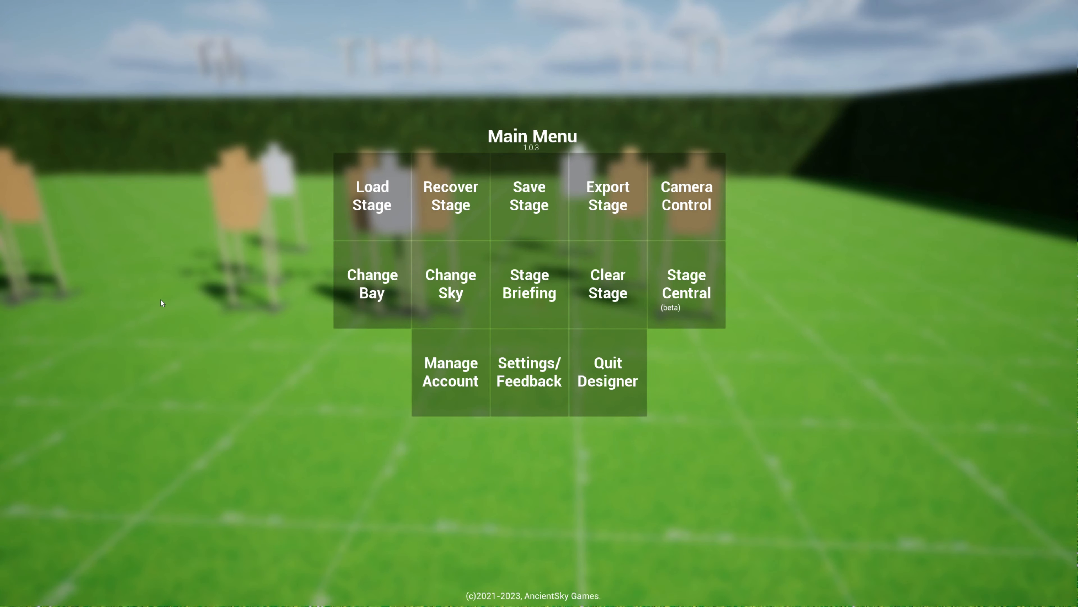
{"action": "left_click", "coordinate": [594, 304]}
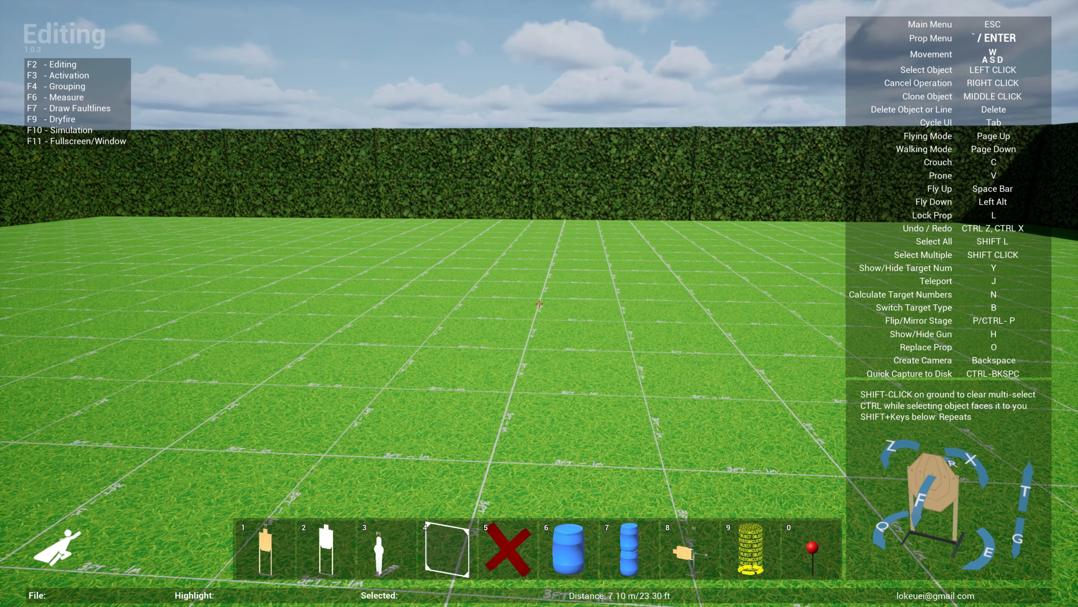
- Place a custom-group prop from the Miscellaneous category on the empty bay
{"action": "key", "text": "Escape"}
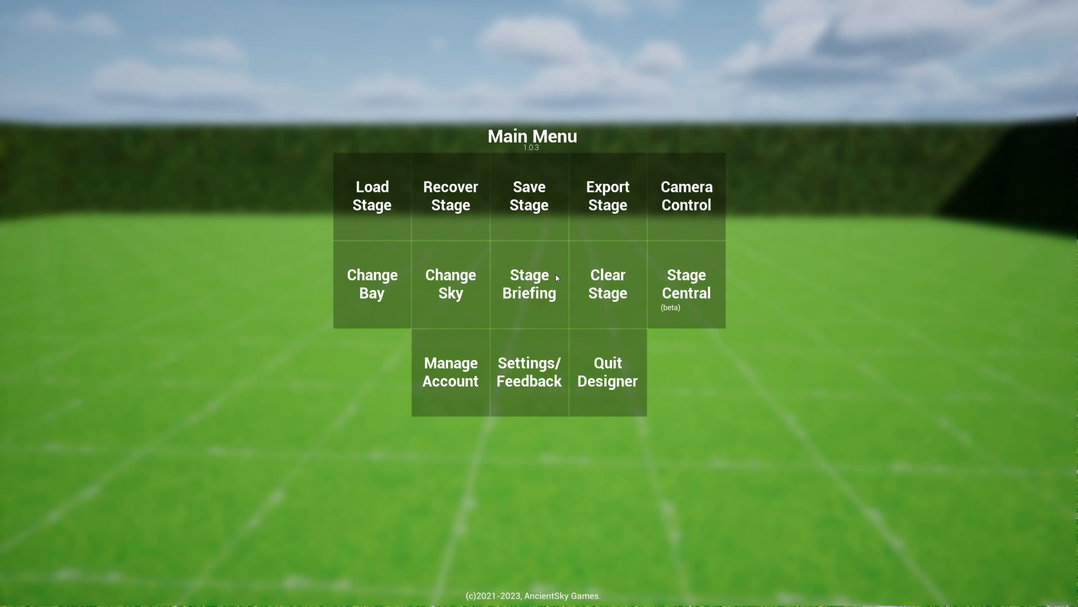
{"action": "key", "text": "Escape"}
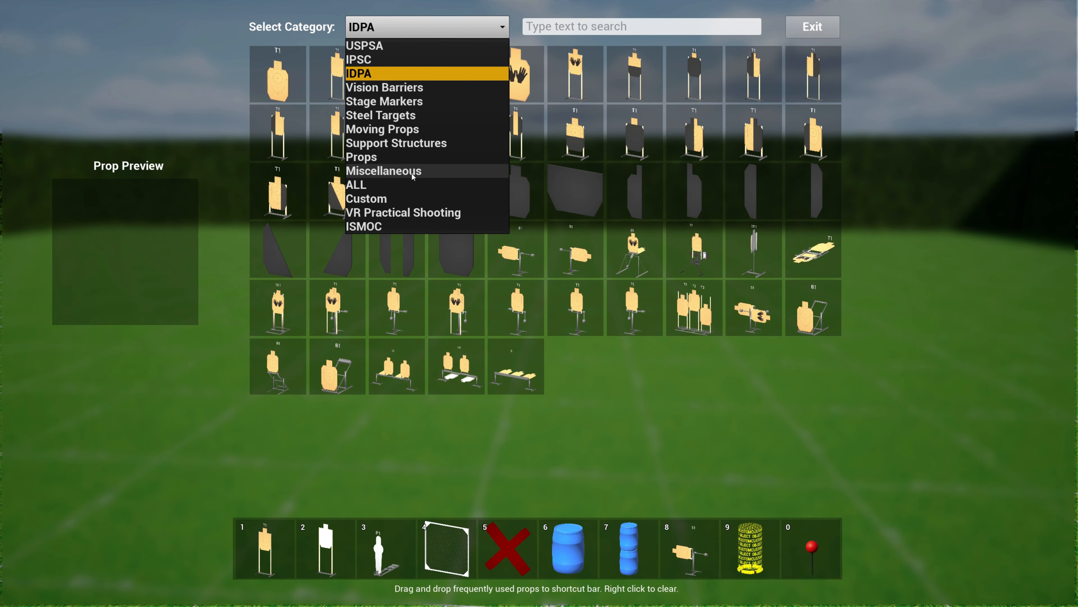
{"action": "left_click", "coordinate": [408, 172]}
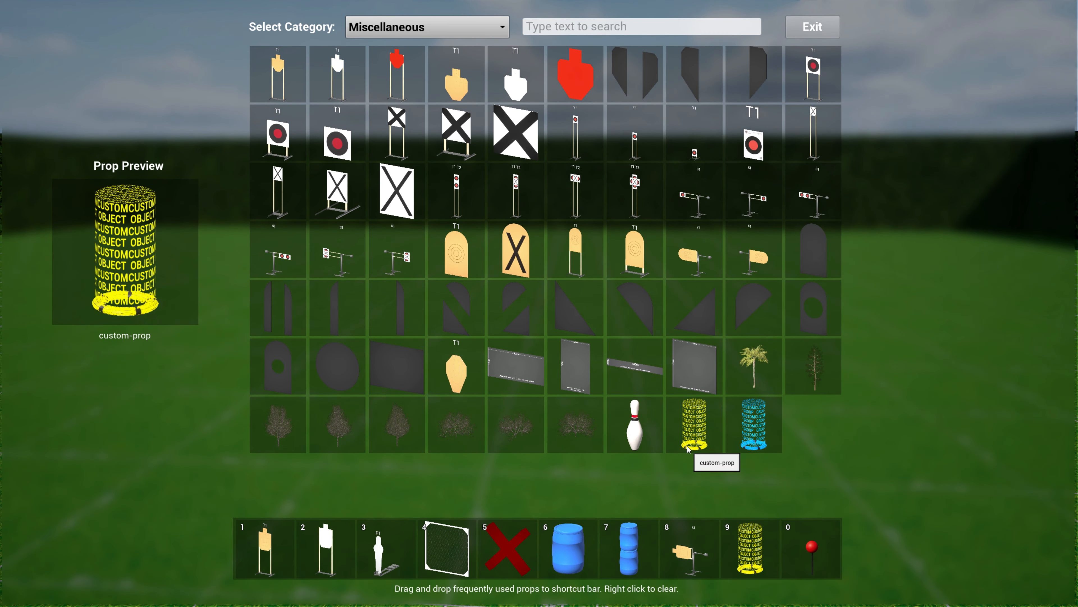
{"action": "left_click", "coordinate": [758, 430]}
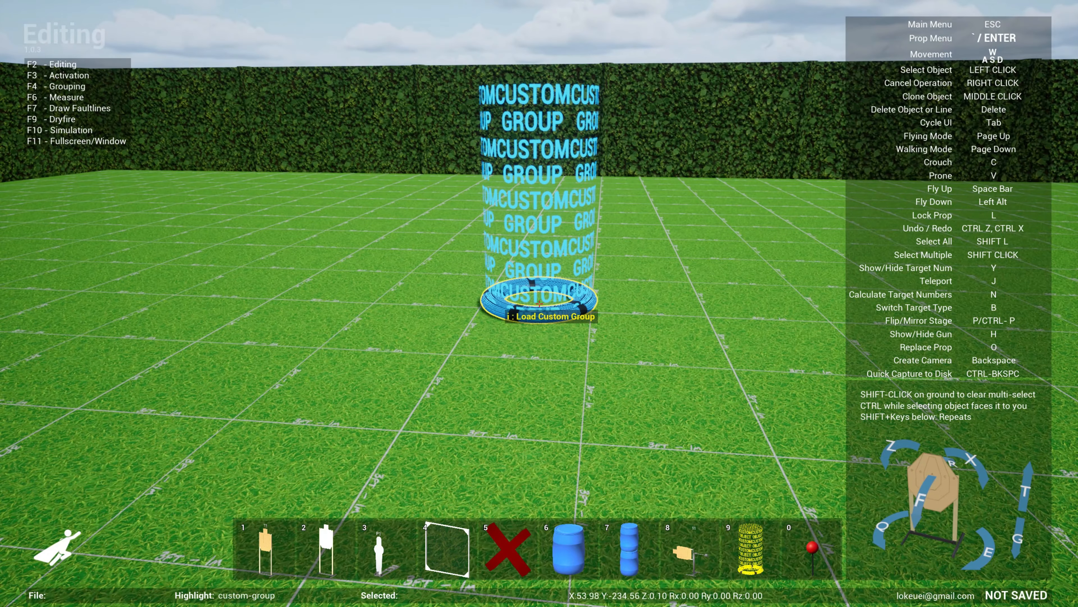
{"action": "left_click", "coordinate": [539, 303]}
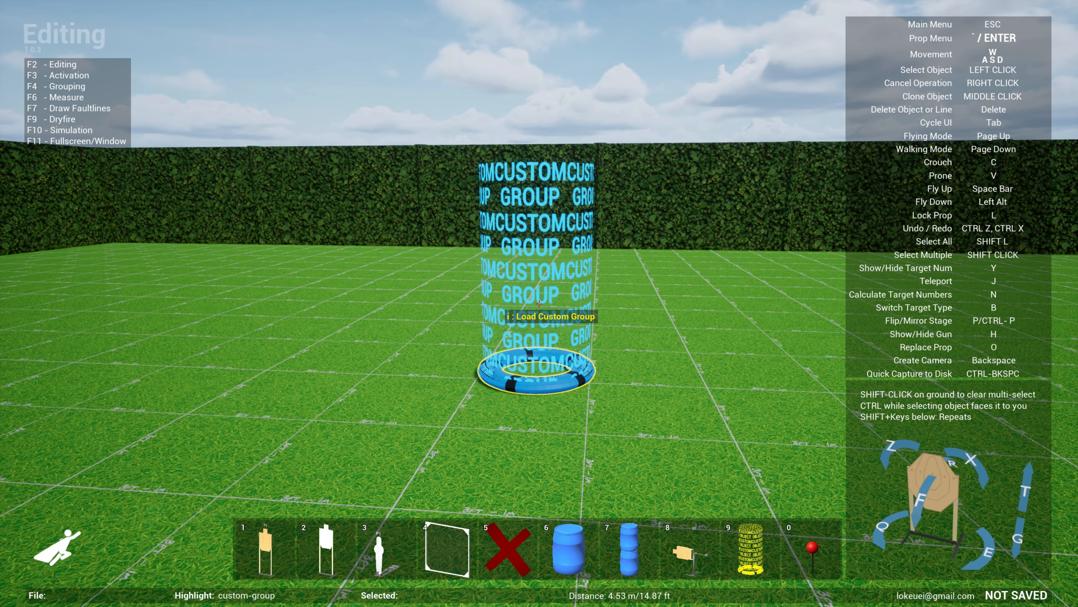
- Load testgroup2.GRP into the custom-group prop and set the imported target group down on the ground
{"action": "key", "text": "i"}
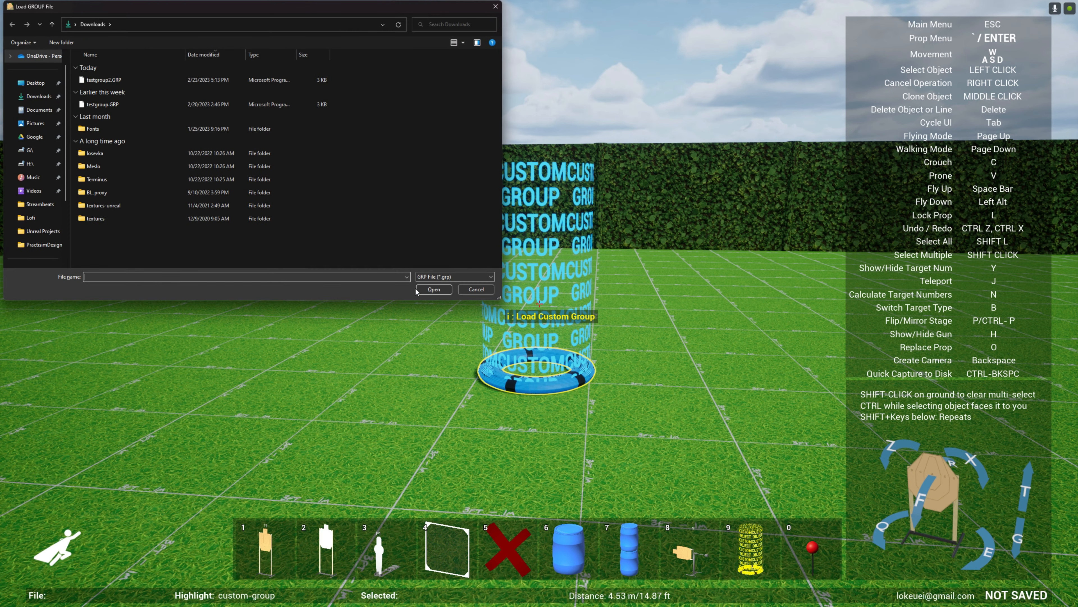
{"action": "left_click", "coordinate": [100, 81]}
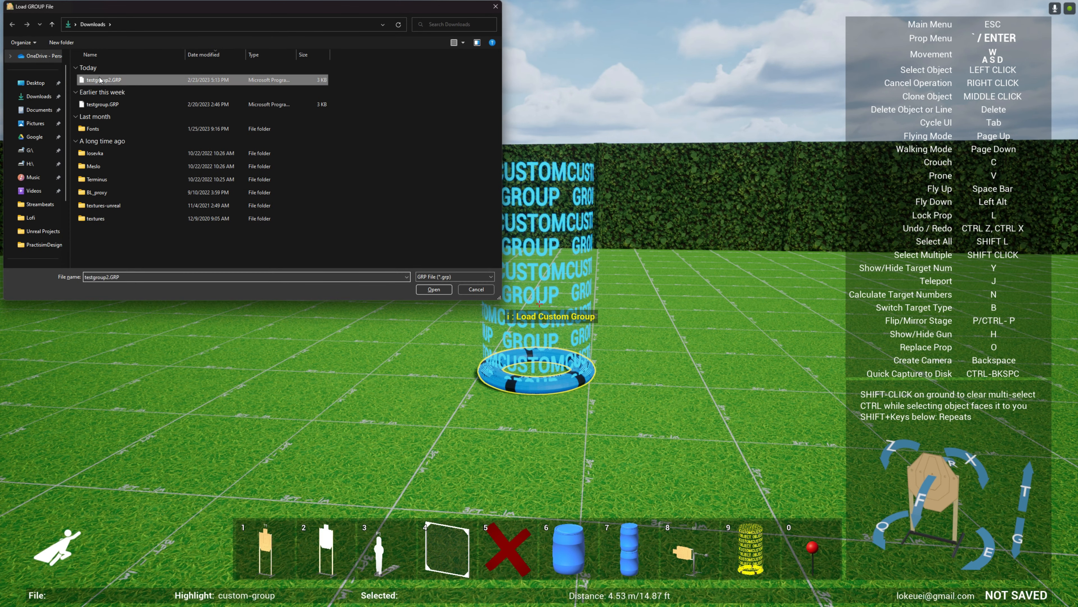
{"action": "left_click", "coordinate": [434, 290]}
{"action": "key", "text": "w"}
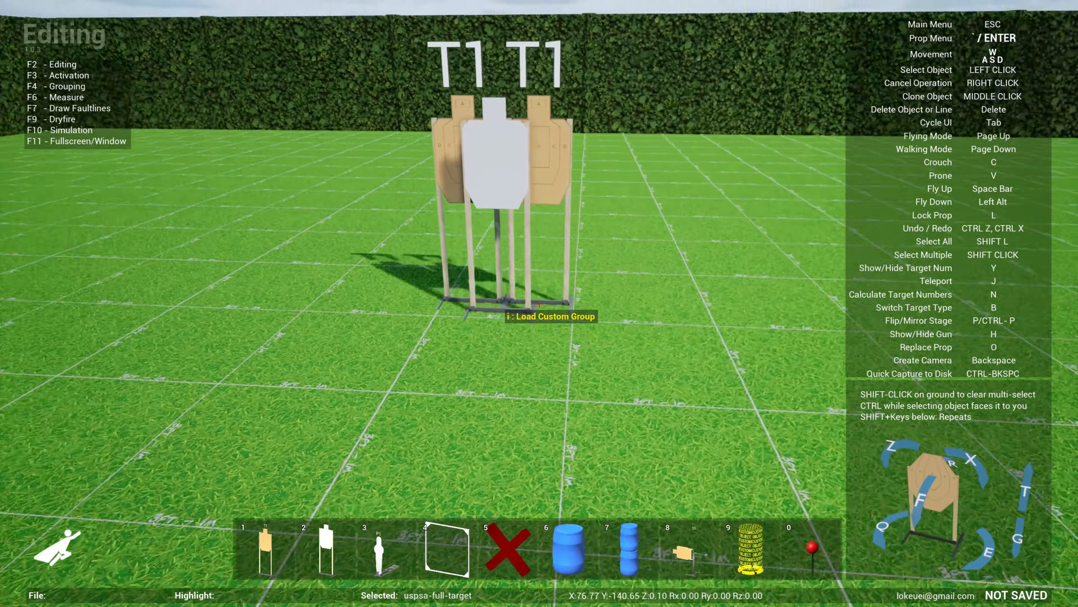
{"action": "left_click", "coordinate": [539, 303]}
{"action": "key", "text": "s"}
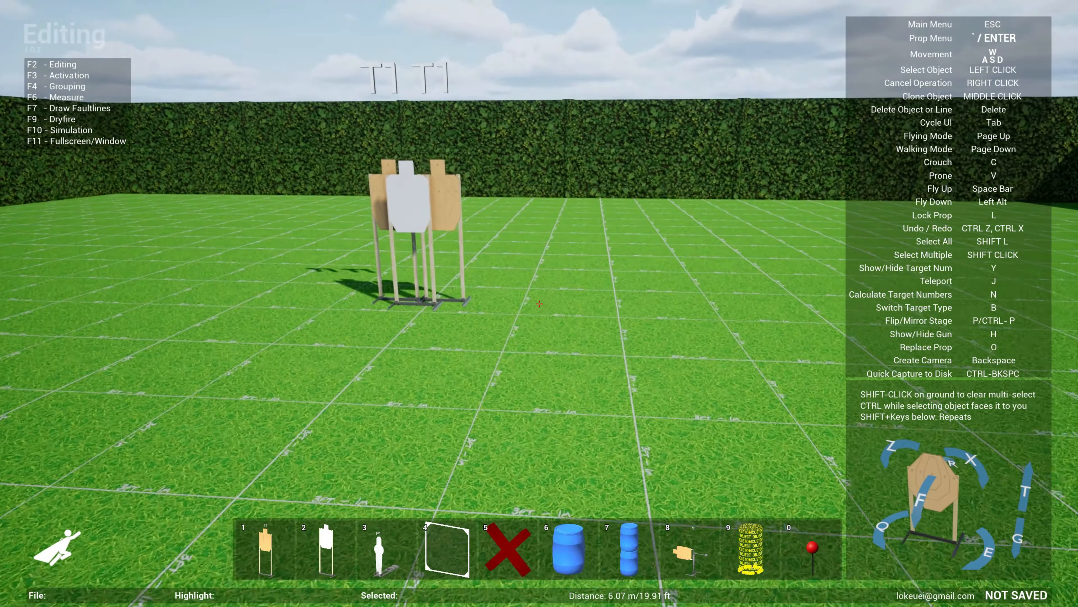
{"action": "key", "text": "w"}
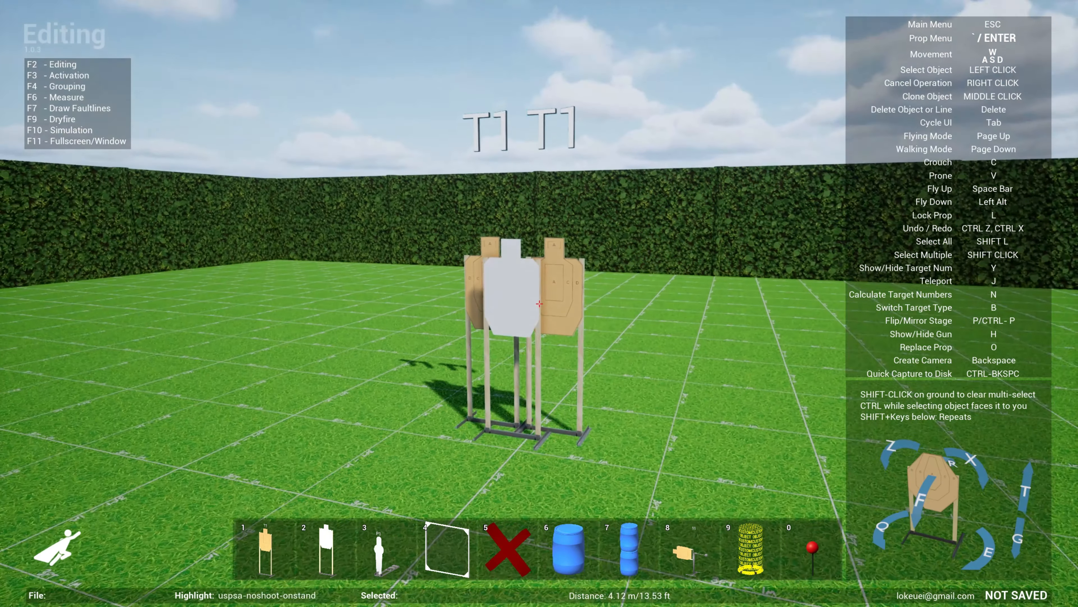
{"action": "key", "text": "w"}
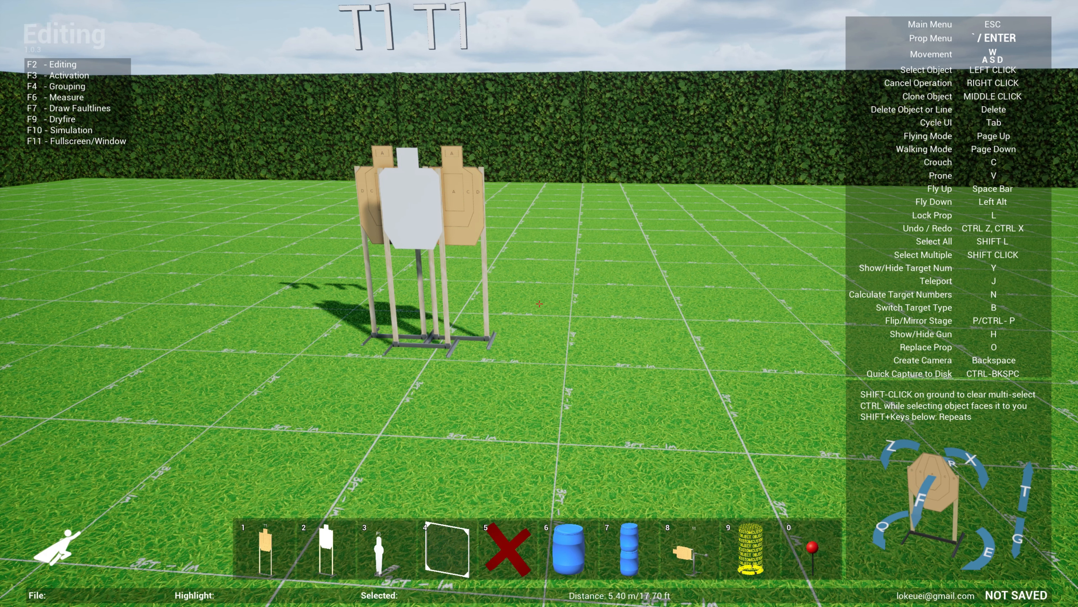
{"action": "key", "text": "s"}
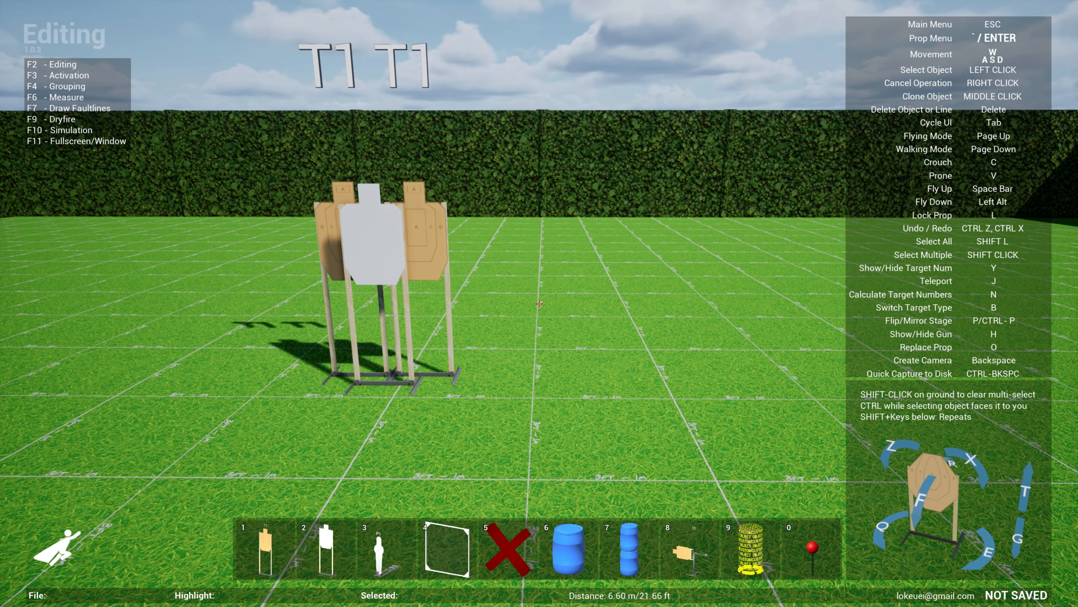
- Open the stage briefing, preview its printable pages, and return to the briefing form
{"action": "key", "text": "Escape"}
{"action": "left_click", "coordinate": [552, 277]}
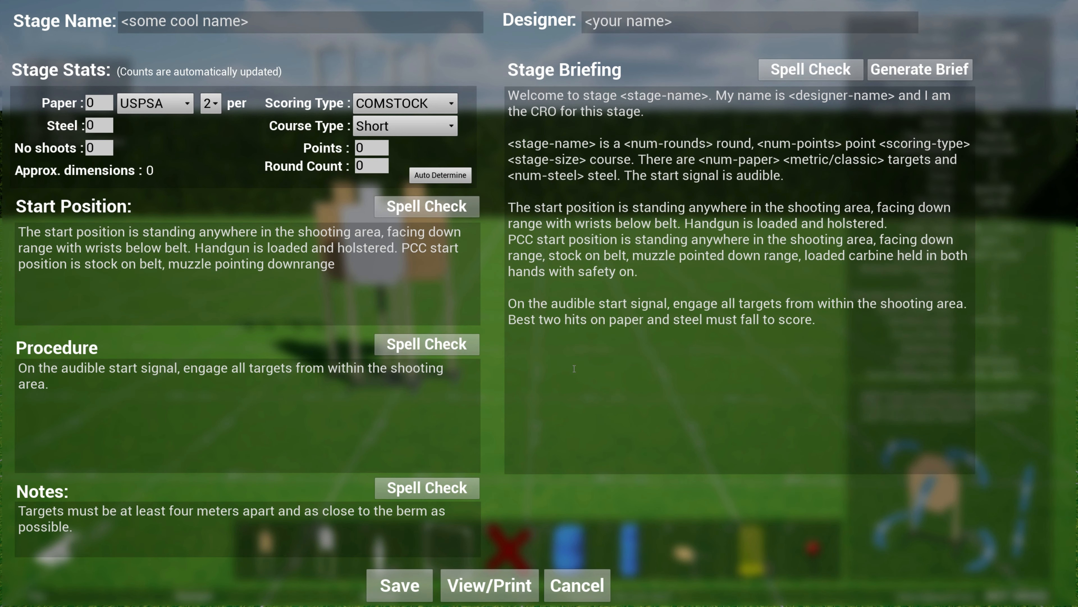
{"action": "left_click", "coordinate": [487, 595]}
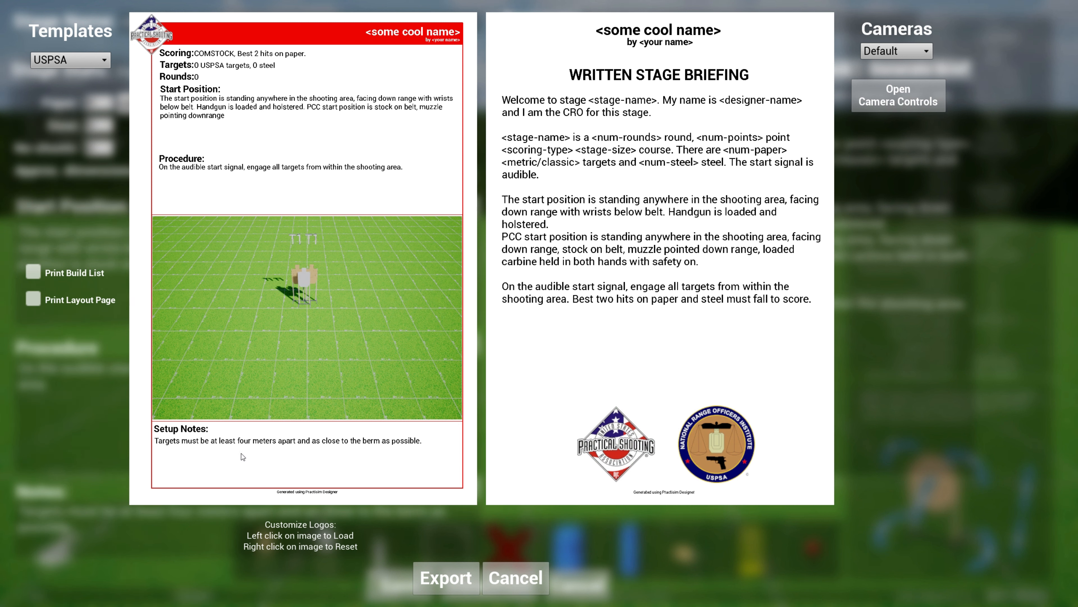
{"action": "left_click", "coordinate": [517, 580]}
- Delete the stage briefing's notes text and enable Print Layout Page in the print preview
{"action": "triple_click", "coordinate": [294, 526]}
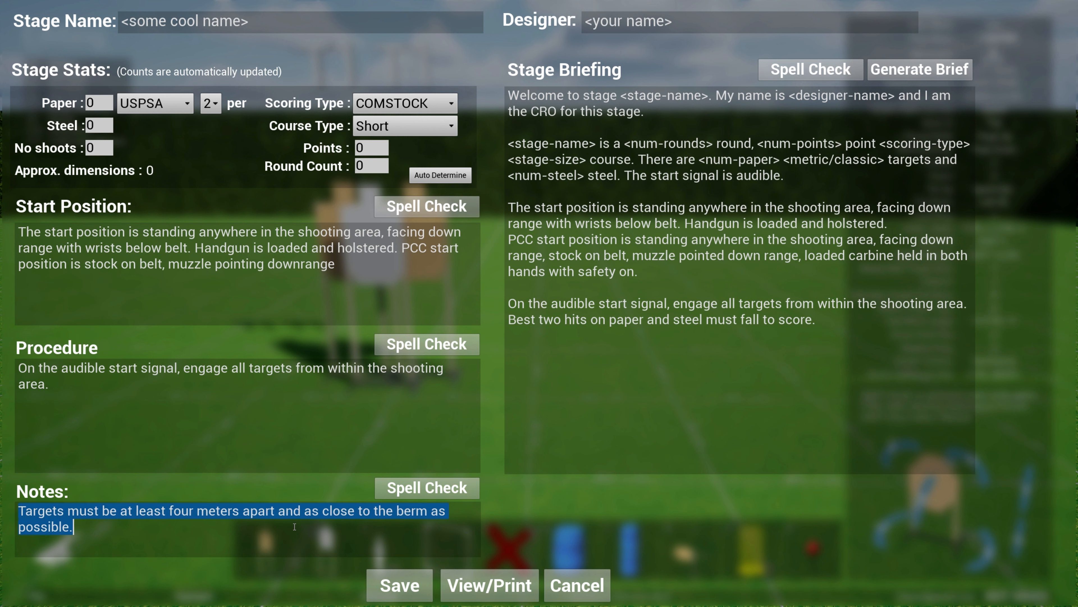
{"action": "key", "text": "BackSpace"}
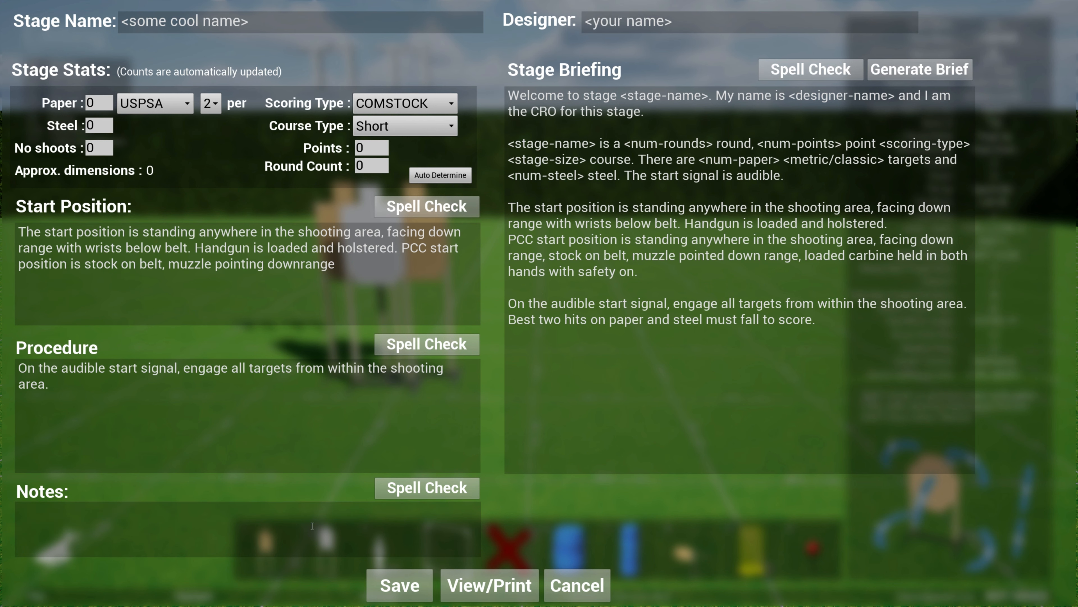
{"action": "left_click", "coordinate": [483, 590]}
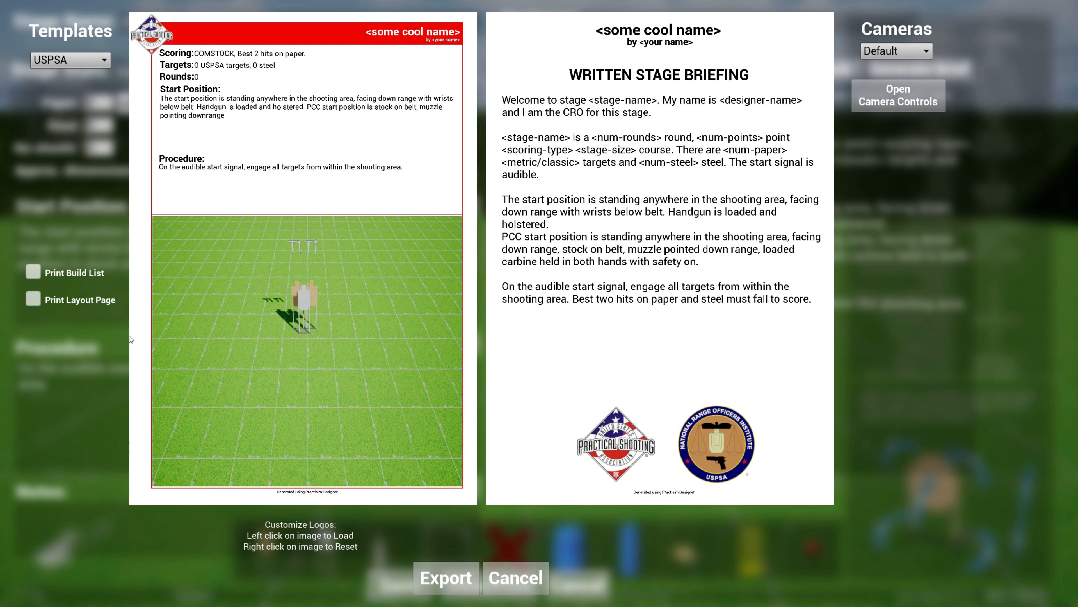
{"action": "left_click", "coordinate": [34, 303]}
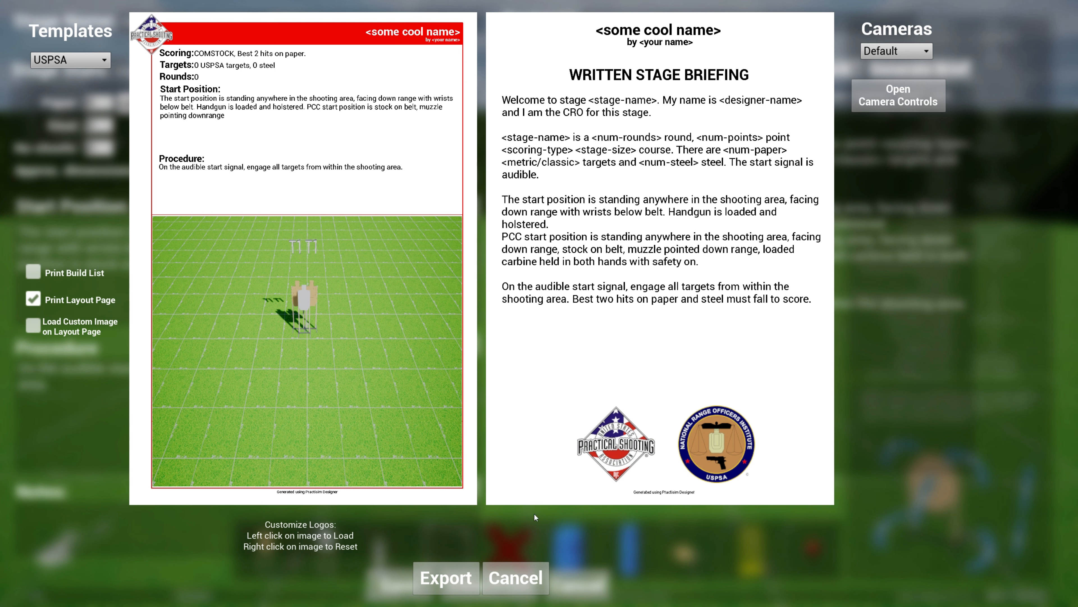
- Cancel the print preview and leave the stage briefing without saving
{"action": "left_click", "coordinate": [520, 582]}
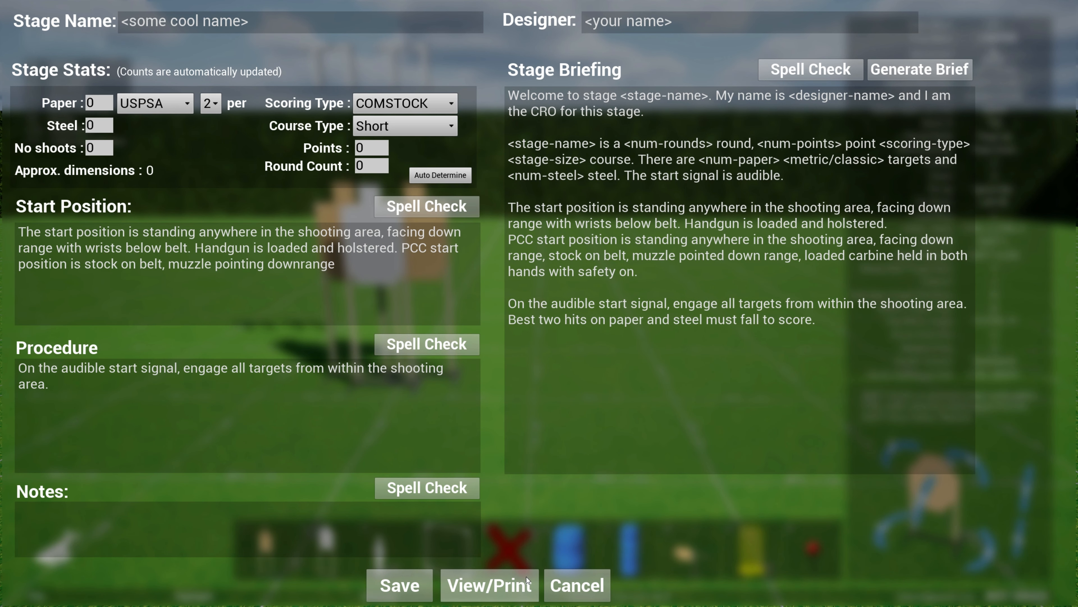
{"action": "left_click", "coordinate": [559, 578]}
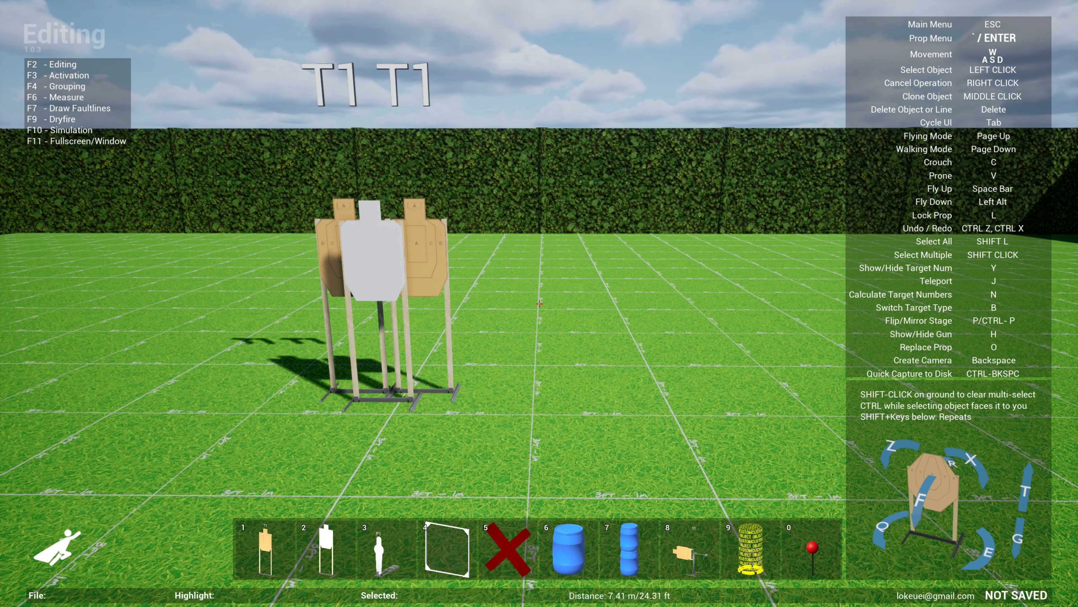
- Select all existing props, then add a red X marker, a blue barrel and a stacked double barrel beside the target group
{"action": "key", "text": "shift+l"}
{"action": "key", "text": "l"}
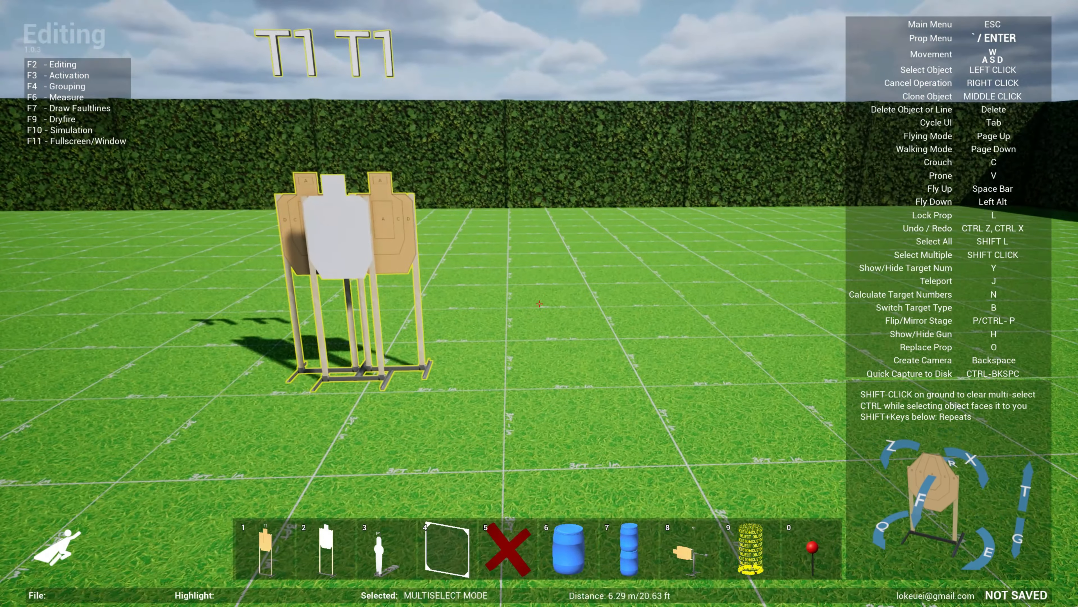
{"action": "key", "text": "5"}
{"action": "key", "text": "6"}
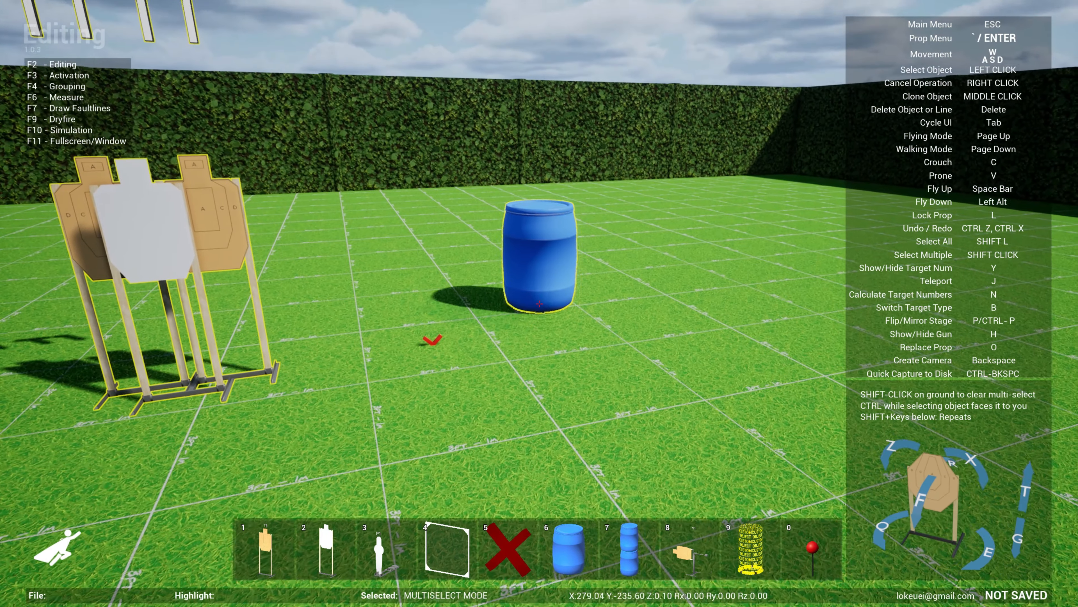
{"action": "key", "text": "7"}
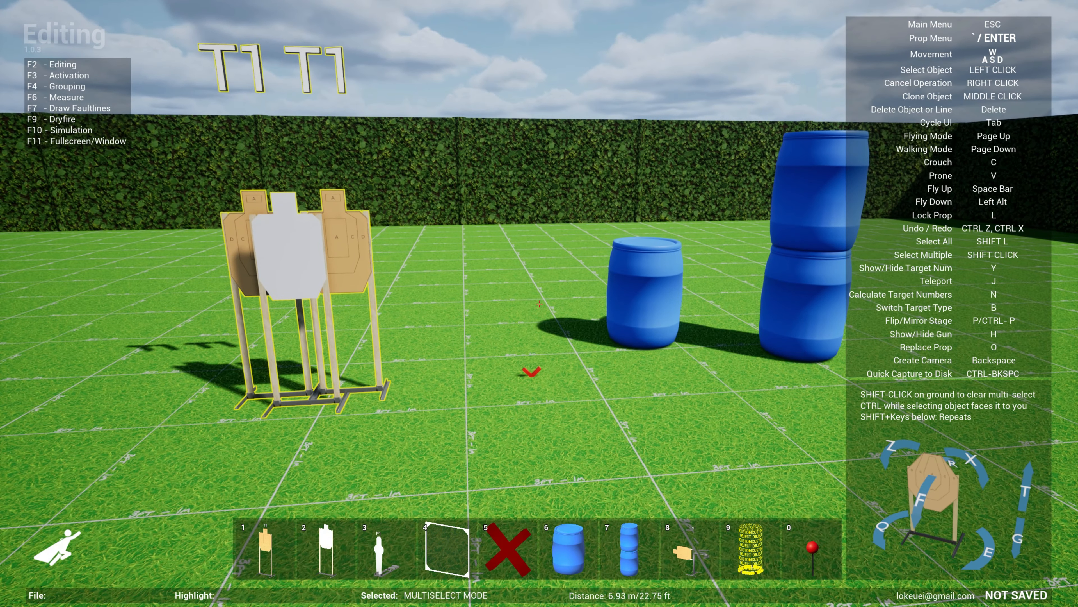
- Select every prop in the bay, including the barrels and marker, and clear the multi-selection
{"action": "key", "text": "shift+l"}
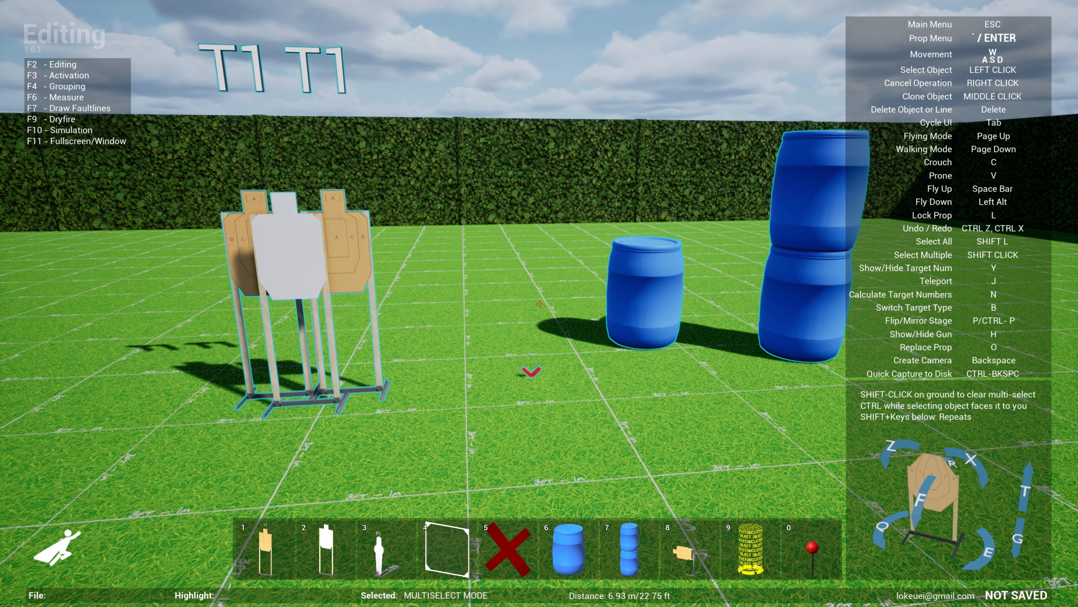
{"action": "key", "text": "d"}
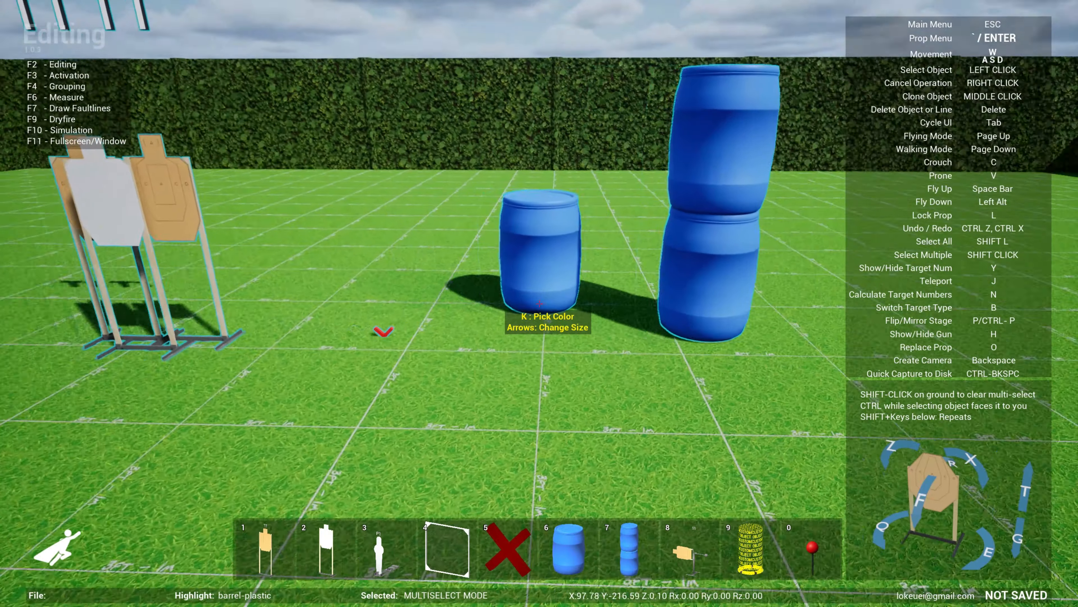
{"action": "key", "text": "l"}
{"action": "left_click", "coordinate": [540, 303], "text": "shift"}
{"action": "key", "text": "s"}
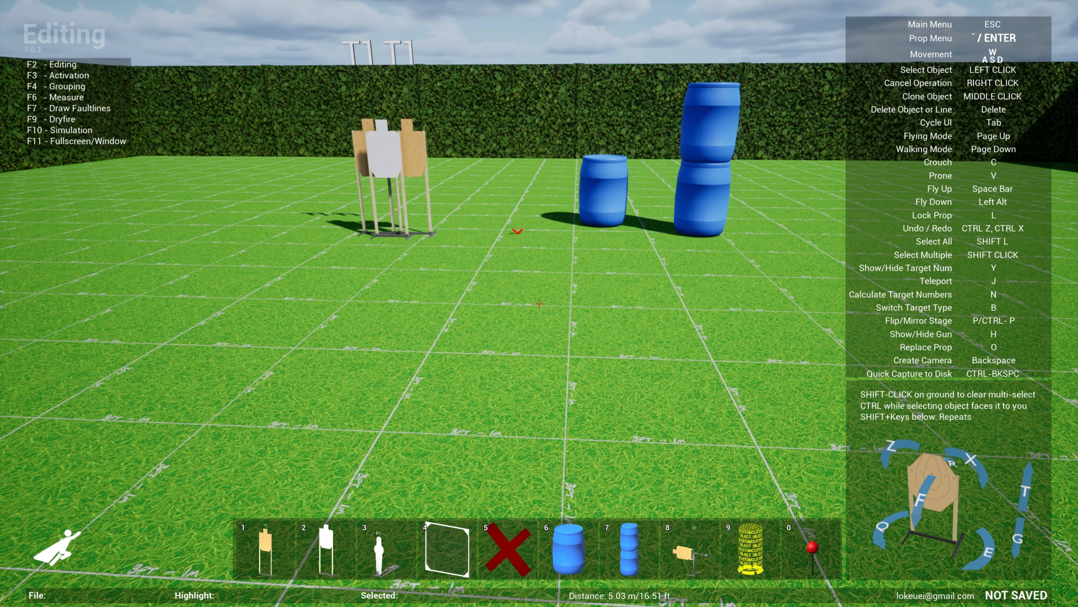
- Place the metric ruler from the Stage Markers category on the ground, running toward the target group
{"action": "key", "text": "w"}
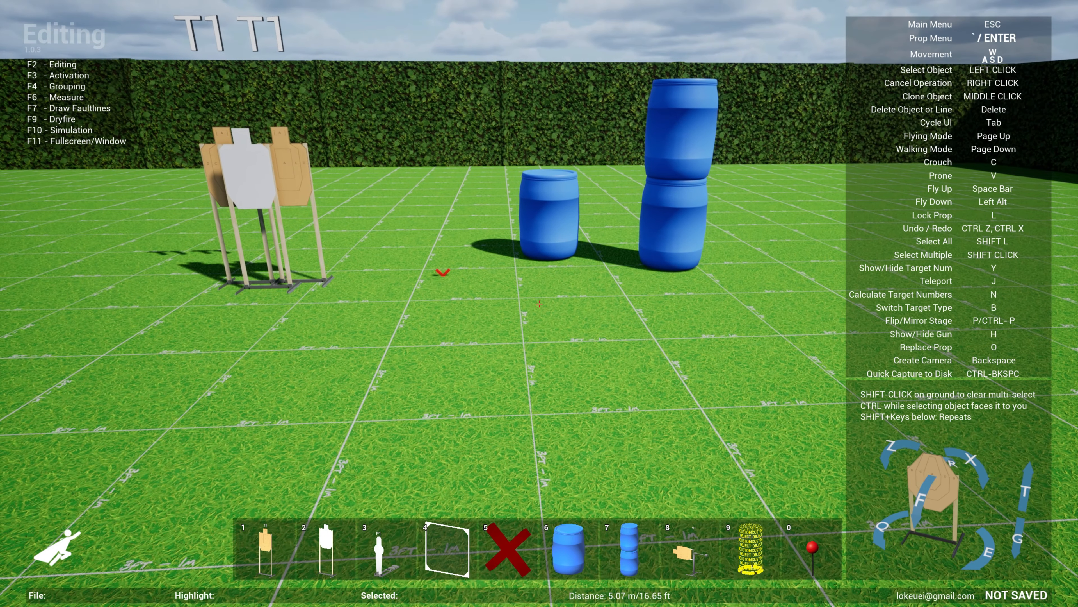
{"action": "key", "text": "Return"}
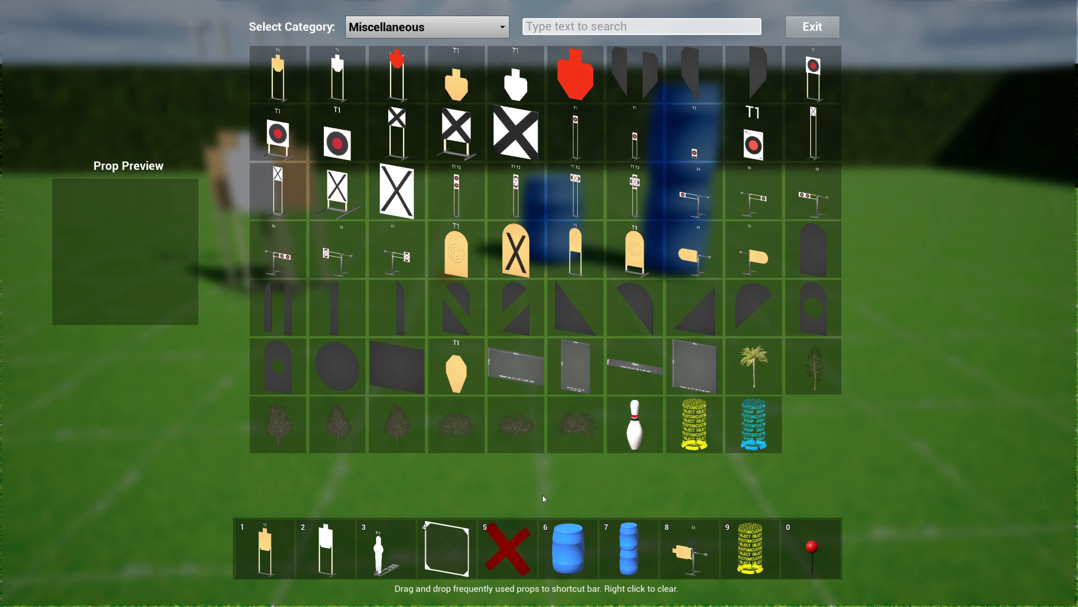
{"action": "left_click", "coordinate": [446, 34]}
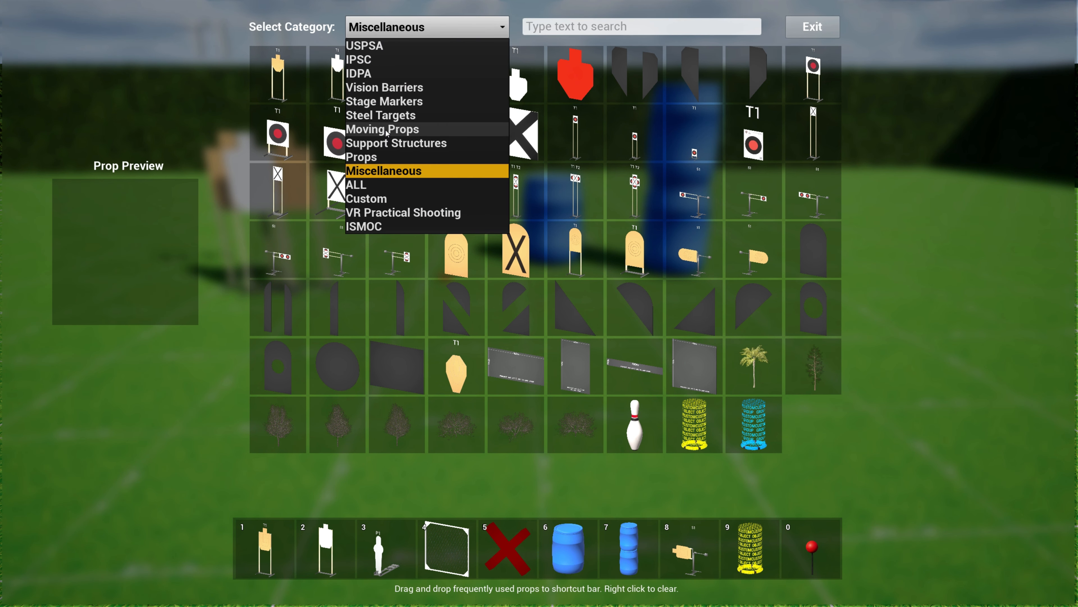
{"action": "left_click", "coordinate": [389, 102]}
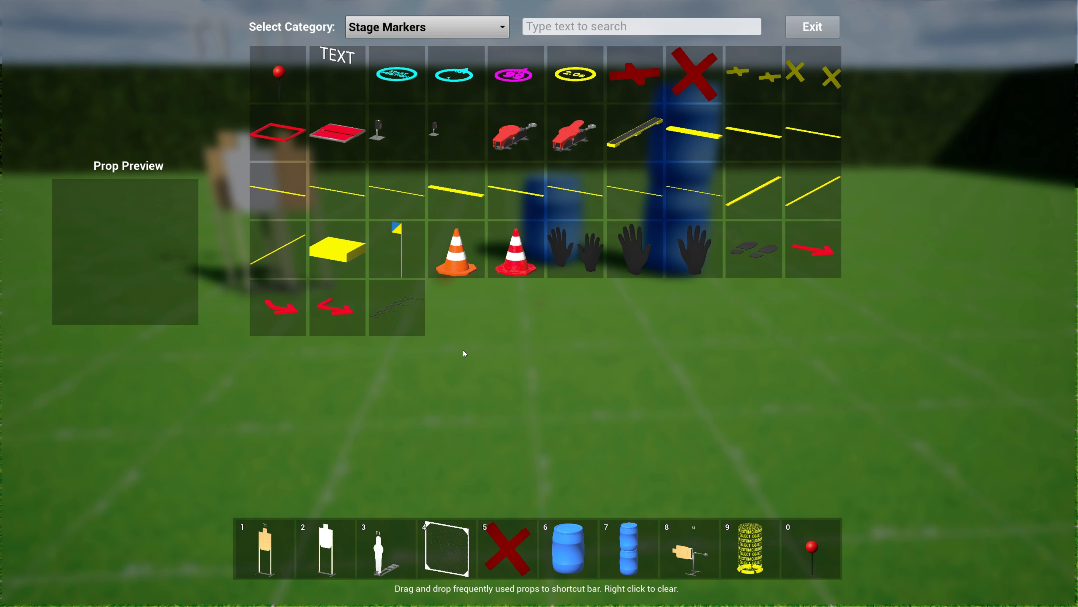
{"action": "left_click", "coordinate": [398, 309]}
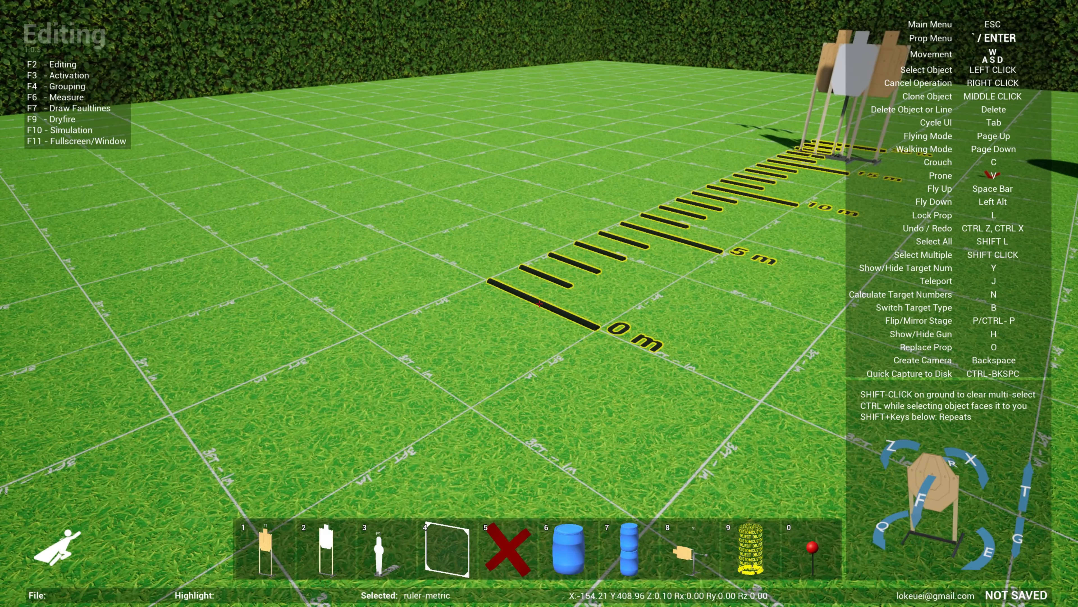
{"action": "left_click", "coordinate": [539, 303]}
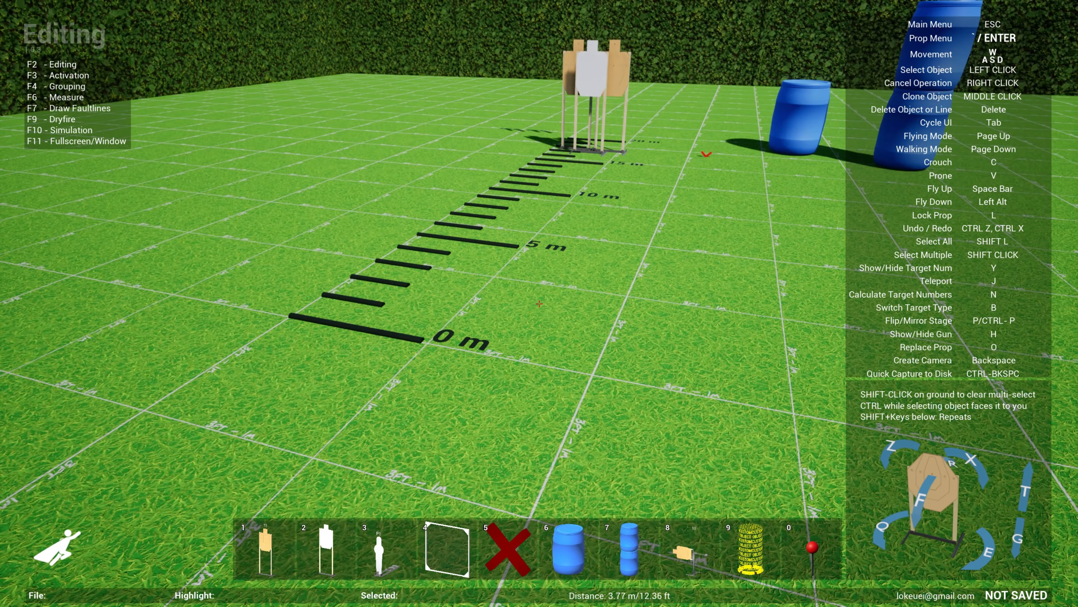
- Clone the metric ruler, rotate the copy to -90 degrees, and set it down perpendicular to the first ruler
{"action": "key", "text": "w"}
{"action": "key", "text": "s"}
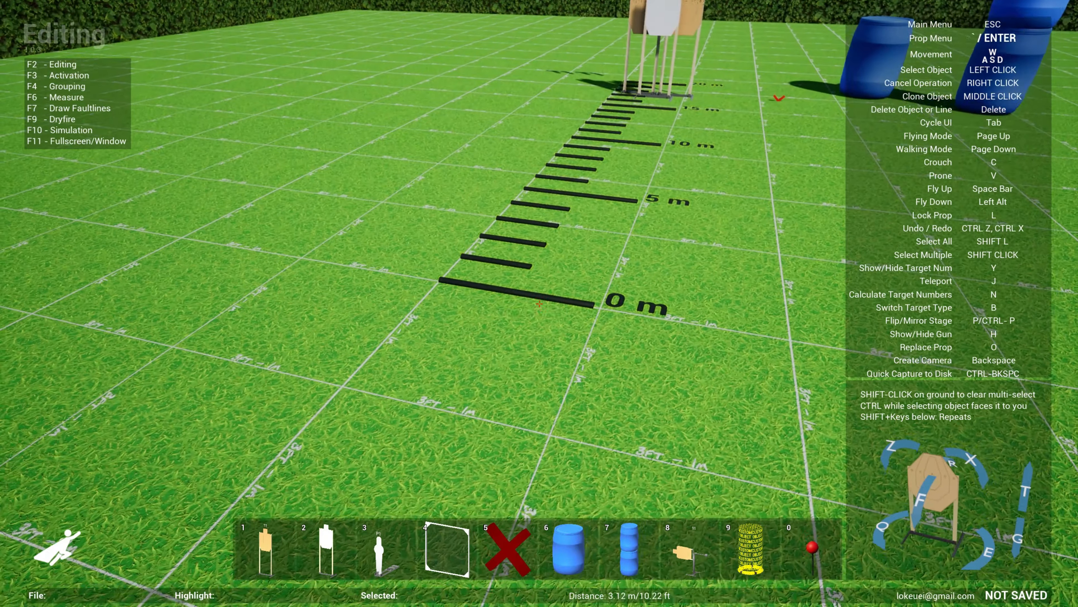
{"action": "middle_click", "coordinate": [539, 303]}
{"action": "key", "text": "shift+q"}
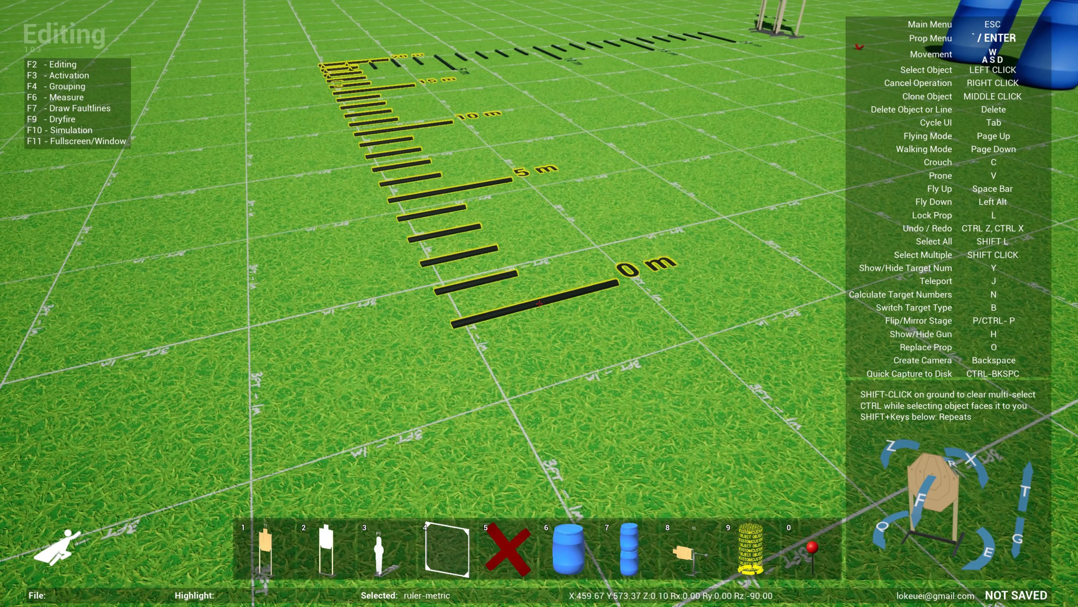
{"action": "left_click", "coordinate": [539, 304]}
{"action": "key", "text": "w"}
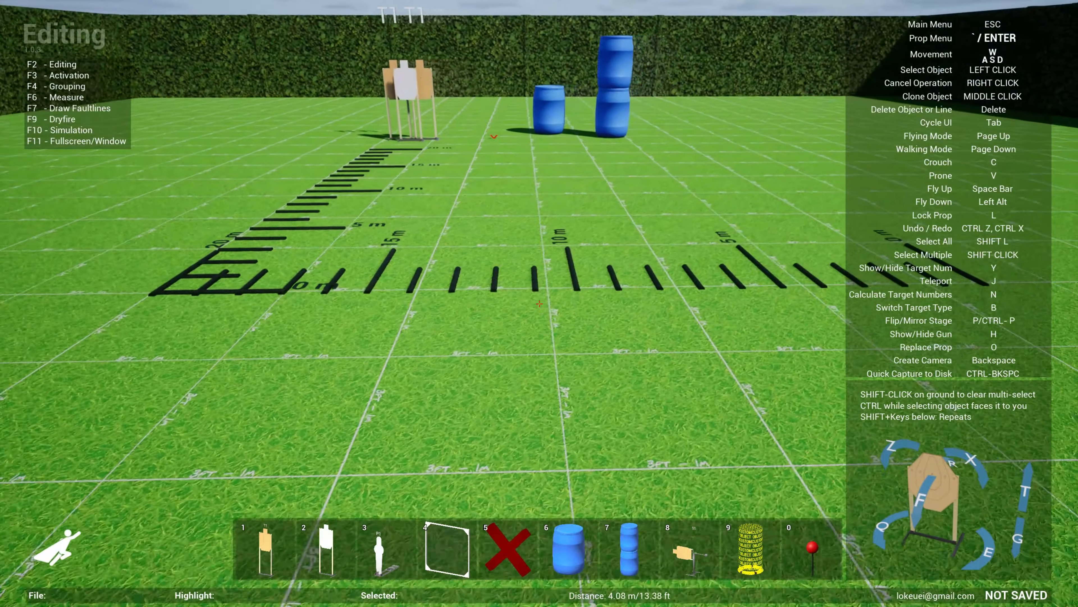
{"action": "key", "text": "s"}
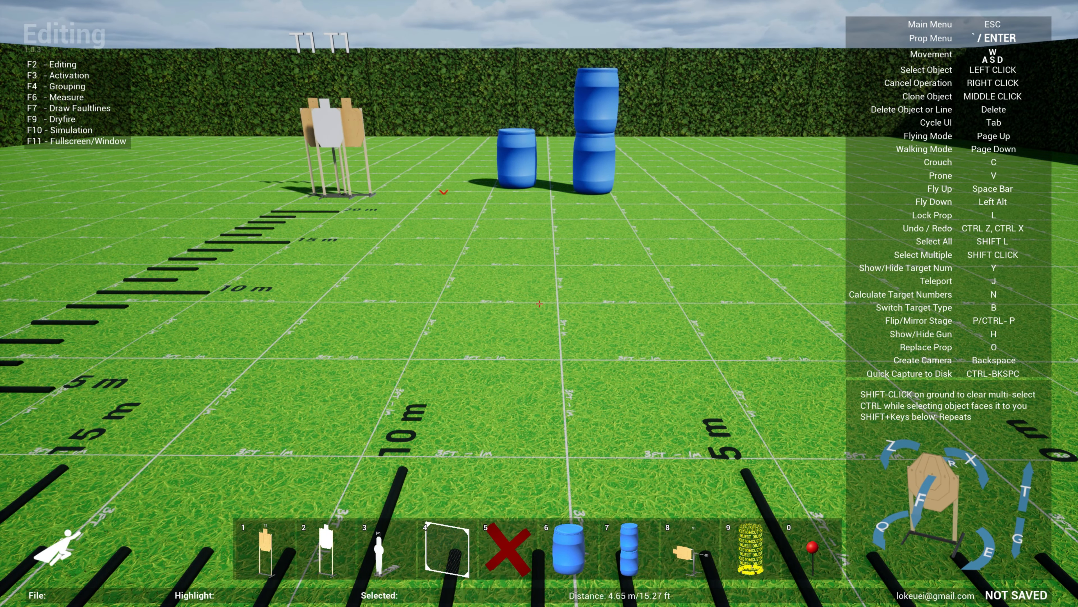
{"action": "key", "text": "s"}
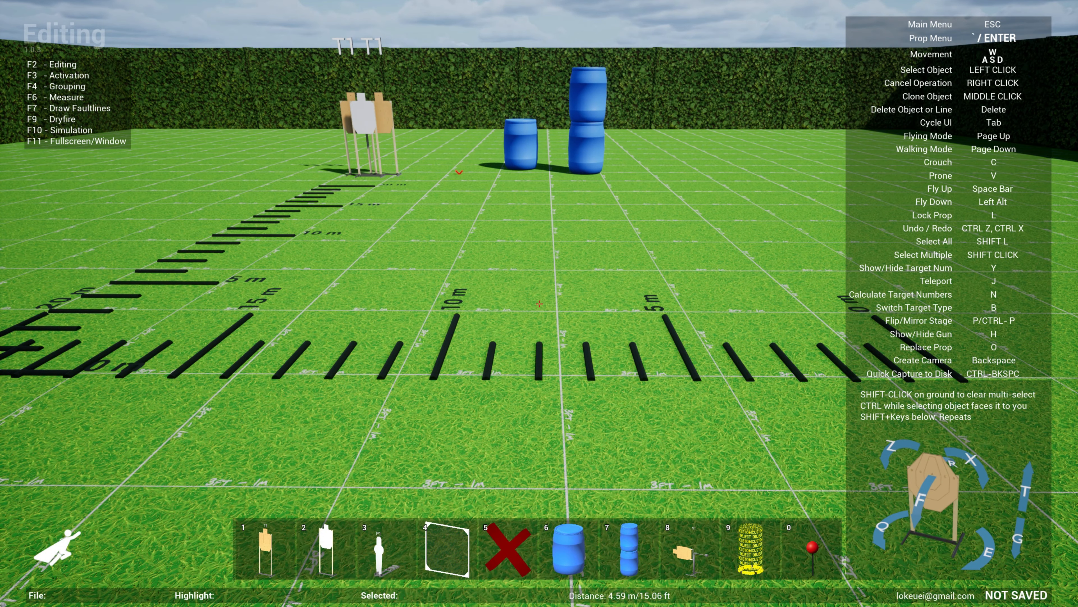
- Place the baffles prop from the Vision Barriers category on the ground in front of the barrels
{"action": "key", "text": "Return"}
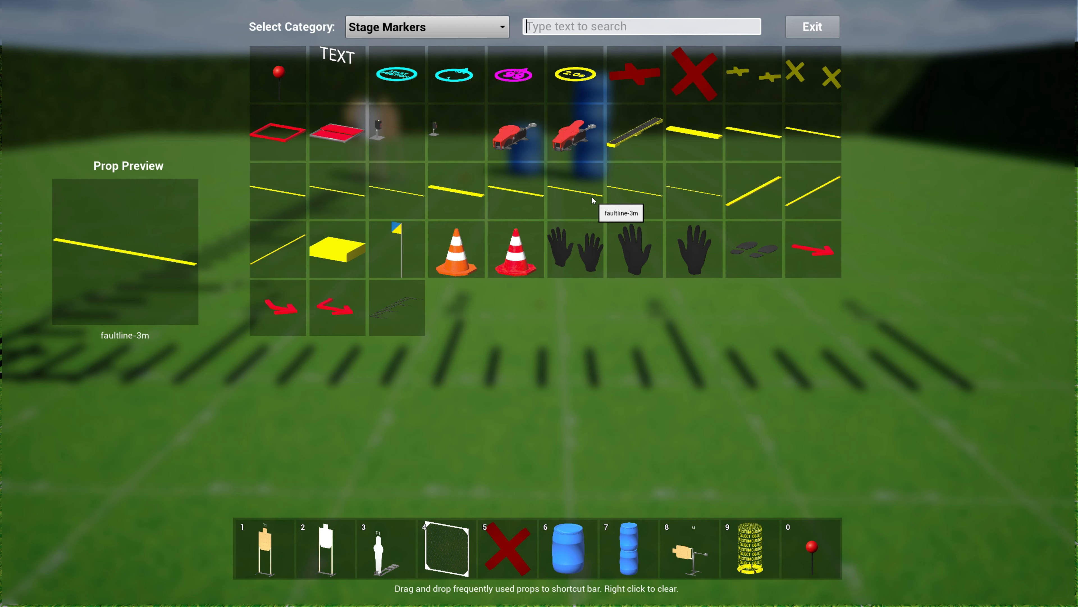
{"action": "left_click", "coordinate": [461, 29]}
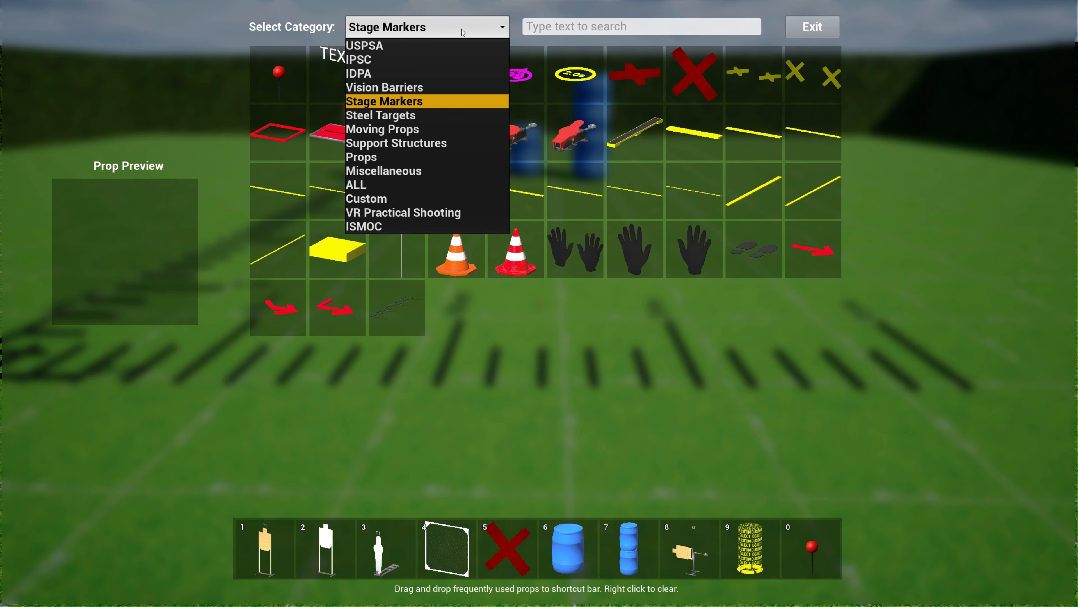
{"action": "left_click", "coordinate": [388, 159]}
{"action": "scroll", "coordinate": [536, 236], "scroll_direction": "down", "scroll_amount": 5}
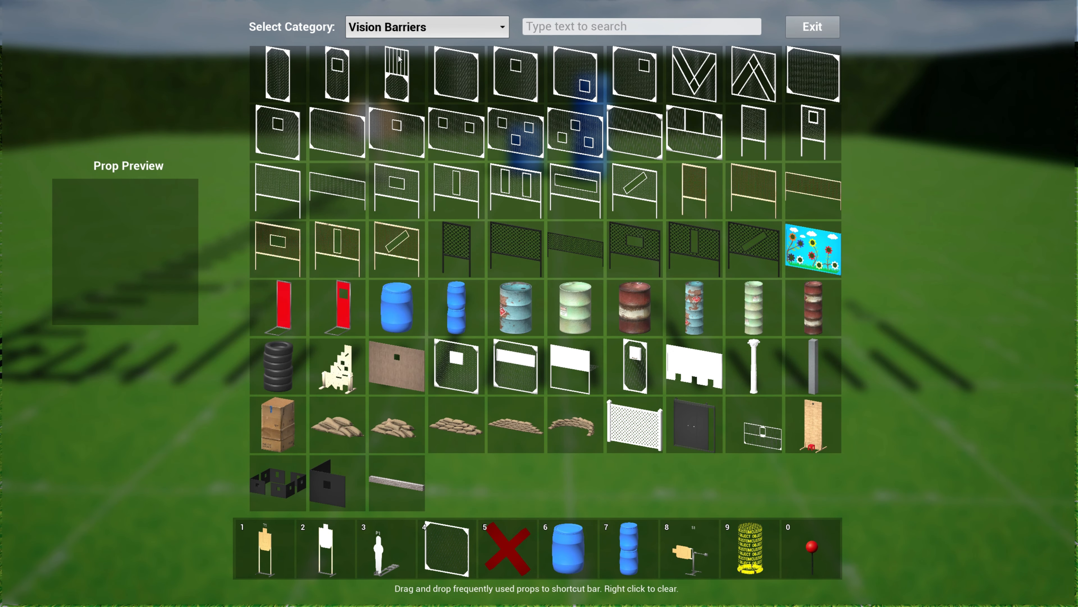
{"action": "left_click", "coordinate": [412, 488]}
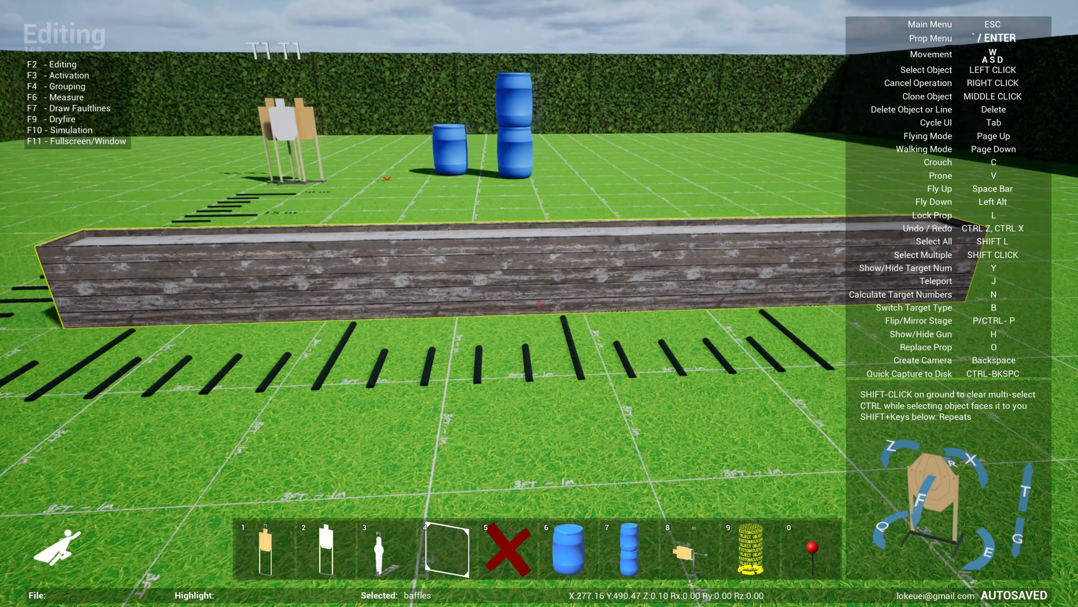
{"action": "key", "text": "d"}
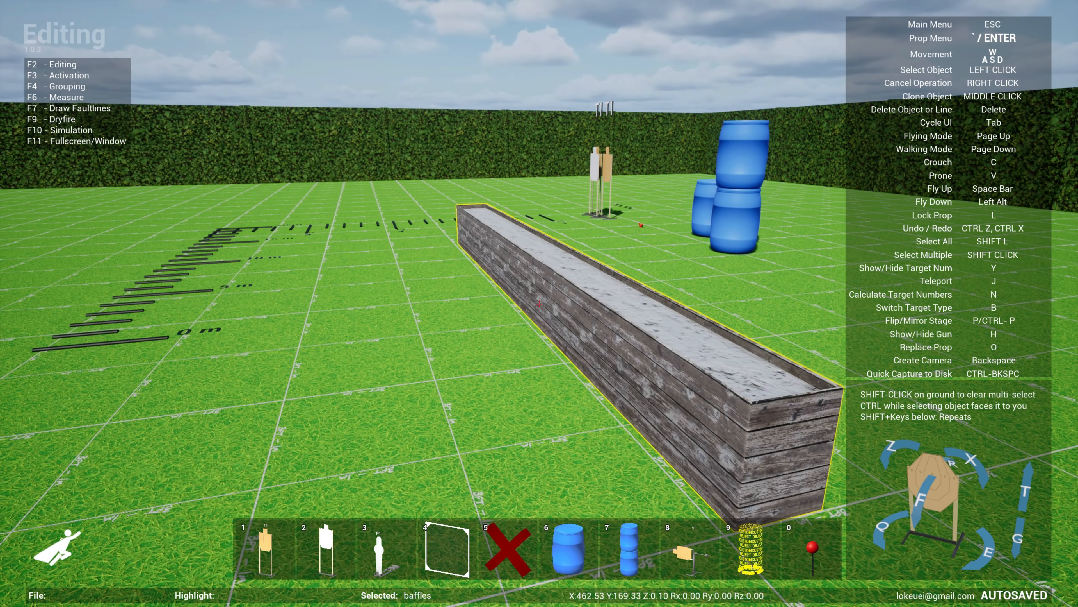
{"action": "left_click", "coordinate": [539, 304]}
- Clone the baffle and set the copy down parallel to the first one, near the crosswise ruler
{"action": "middle_click", "coordinate": [540, 303]}
{"action": "key", "text": "a"}
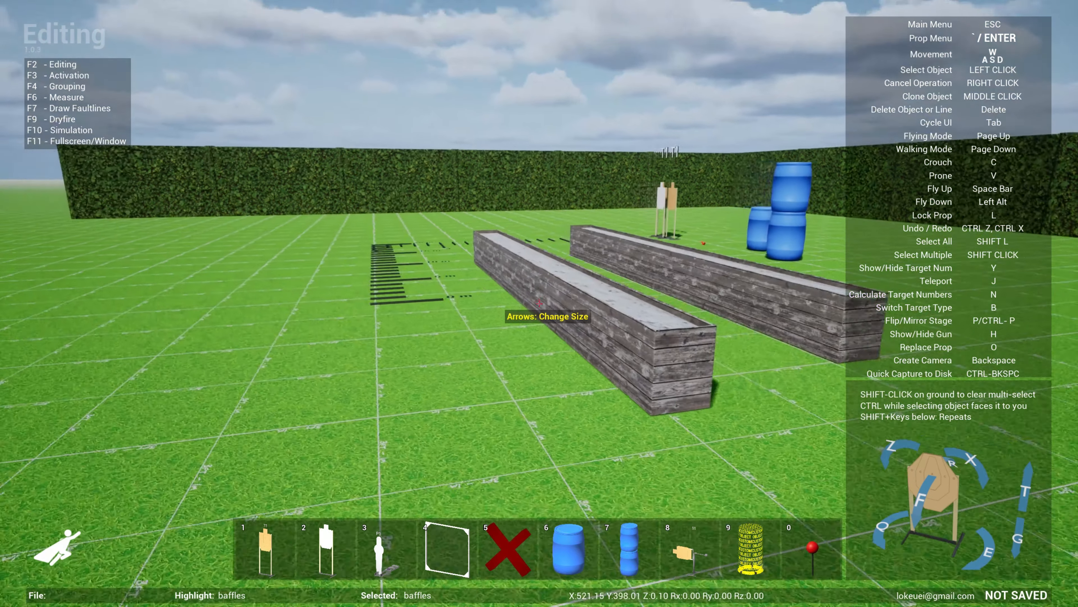
{"action": "left_click", "coordinate": [540, 304]}
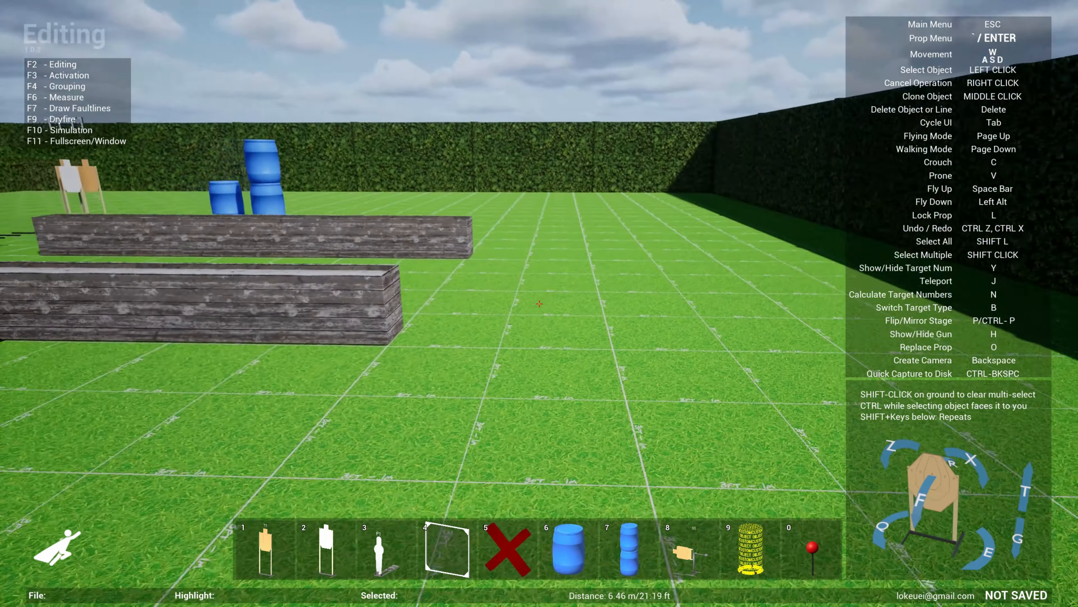
{"action": "key", "text": "w"}
{"action": "key", "text": "a"}
{"action": "key", "text": "s"}
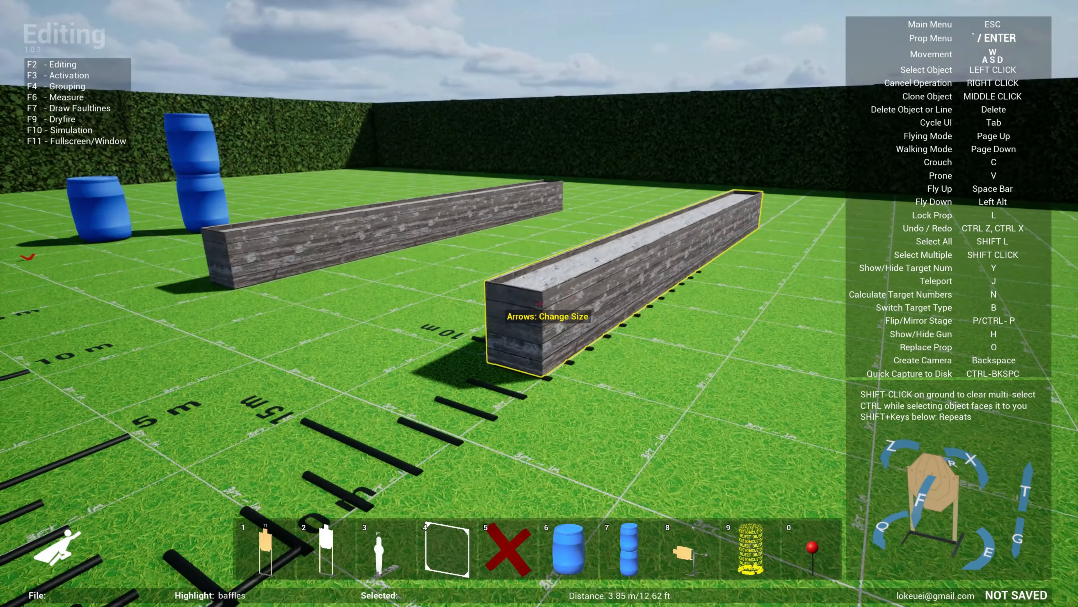
{"action": "key", "text": "s"}
- Add a uspsa-maxtrap target from the USPSA category on the open grass beside the target group
{"action": "key", "text": "Return"}
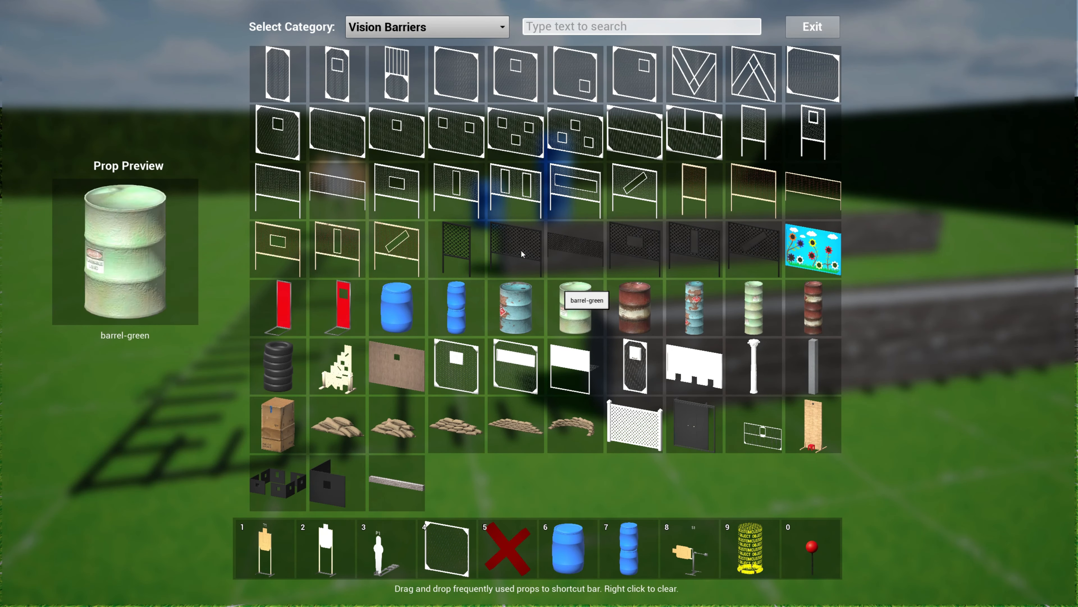
{"action": "left_click", "coordinate": [431, 30]}
{"action": "left_click", "coordinate": [403, 43]}
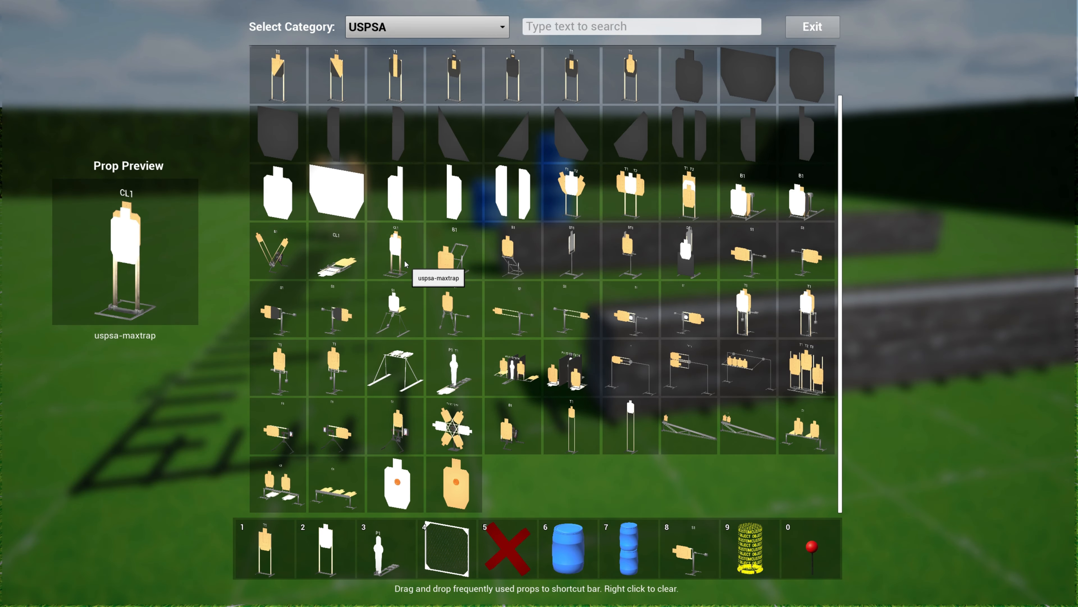
{"action": "left_click", "coordinate": [395, 250]}
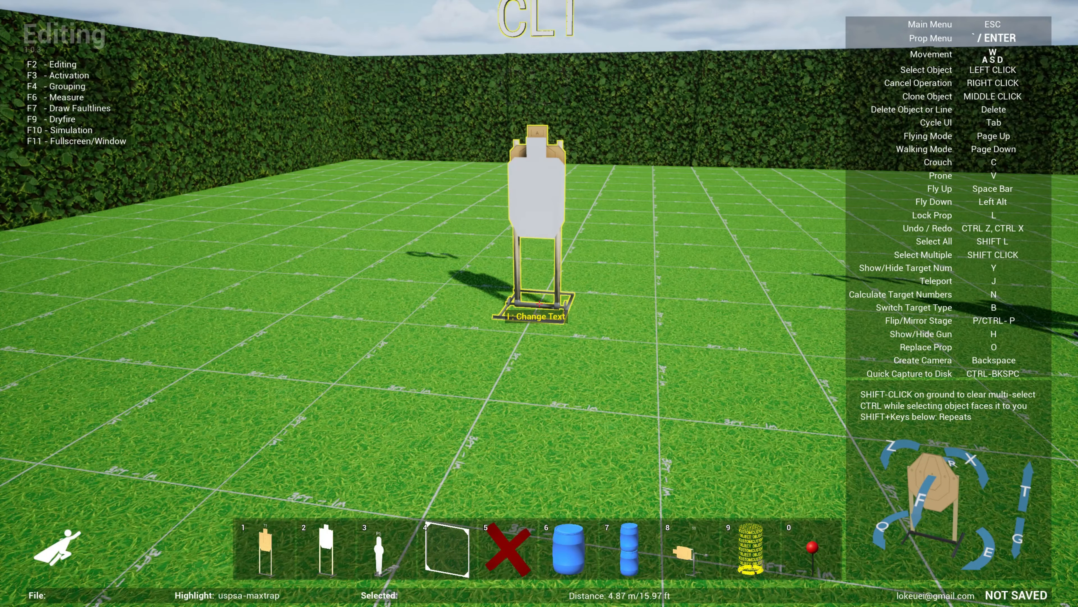
- Place an ipsc-maxtrap target from the IPSC category next to the USPSA max trap
{"action": "key", "text": "Return"}
{"action": "left_click", "coordinate": [424, 26]}
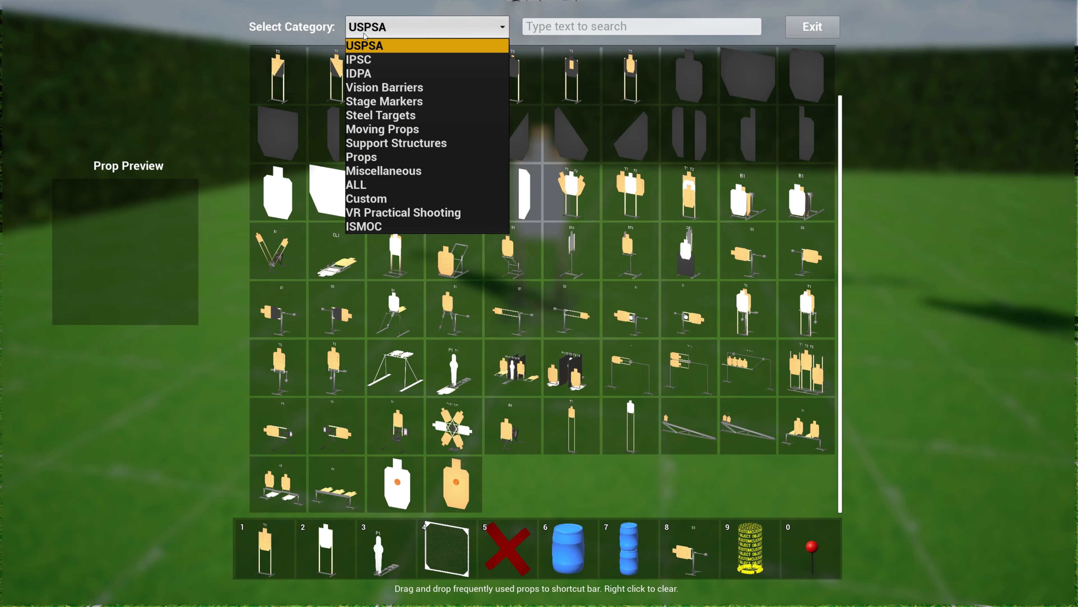
{"action": "left_click", "coordinate": [425, 59]}
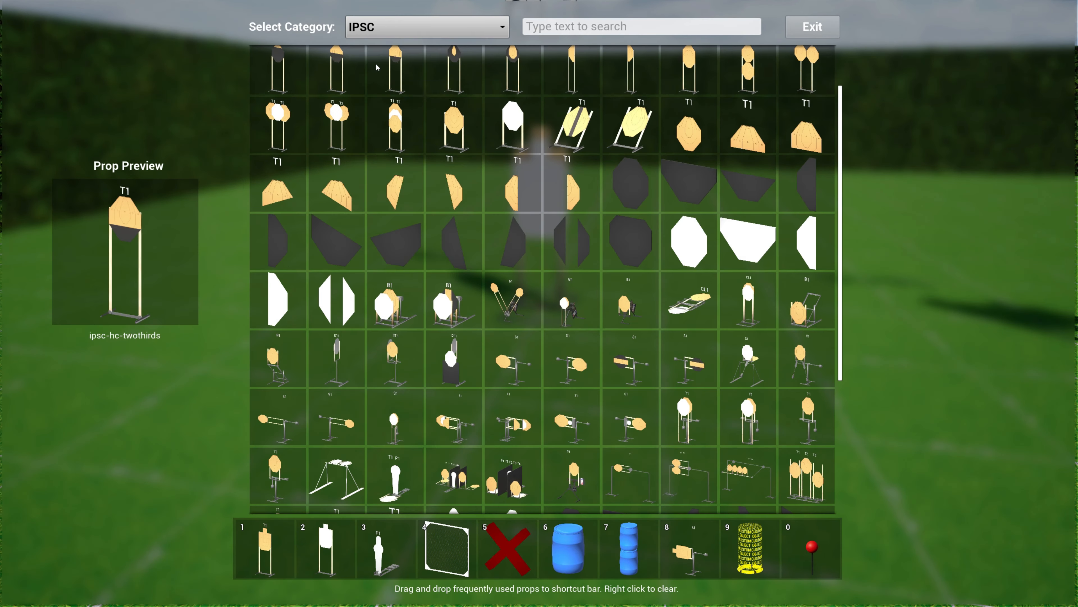
{"action": "left_click", "coordinate": [755, 325]}
{"action": "left_click", "coordinate": [540, 304]}
{"action": "key", "text": "s"}
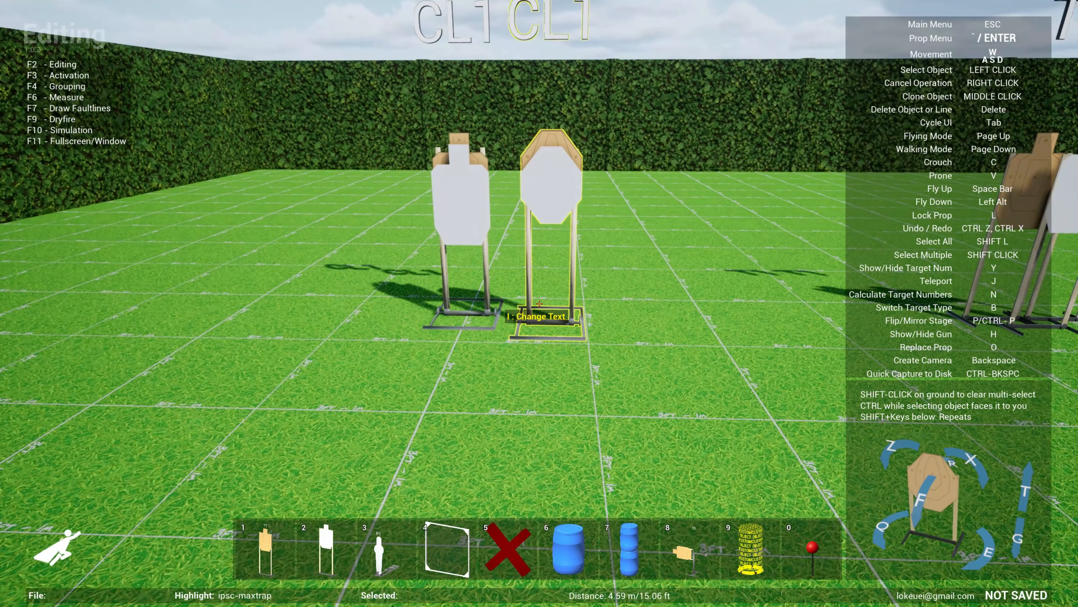
- Place a USPSA popper on the ground between the IPSC max trap and the target group
{"action": "key", "text": "d"}
{"action": "key", "text": "3"}
{"action": "left_click", "coordinate": [540, 304]}
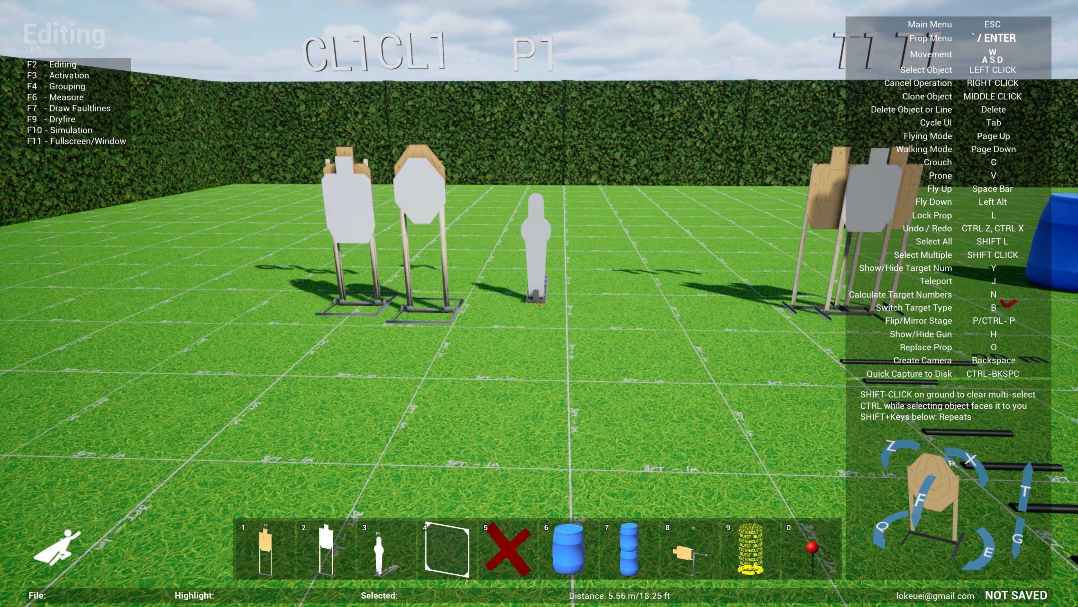
- Connect the USPSA popper as the activator of both the IPSC and USPSA max trap targets
{"action": "key", "text": "F3"}
{"action": "key", "text": "s"}
{"action": "left_click", "coordinate": [540, 304]}
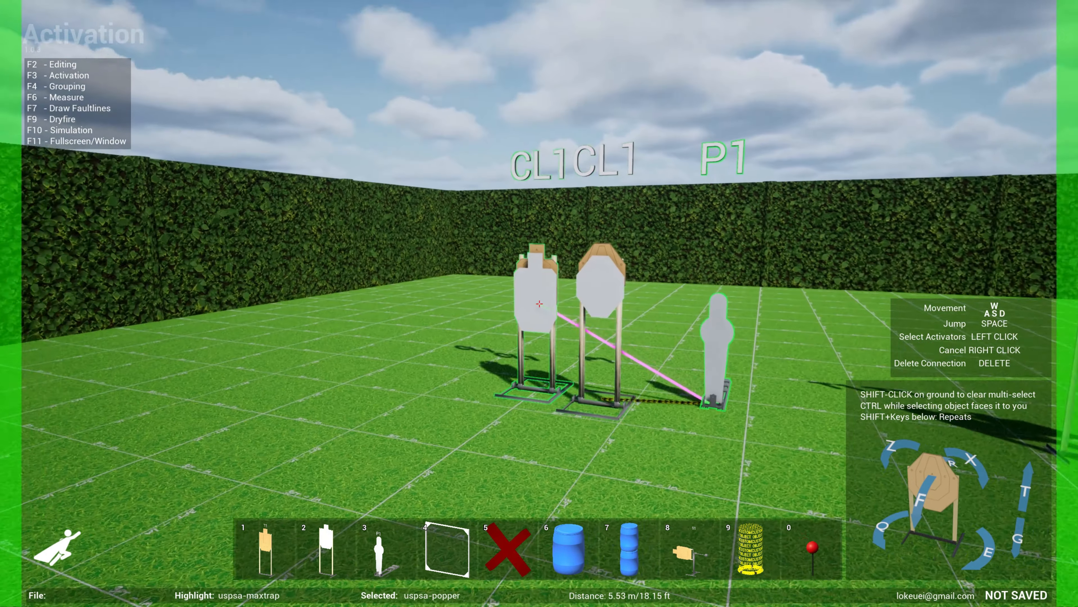
{"action": "left_click", "coordinate": [540, 304]}
{"action": "key", "text": "s"}
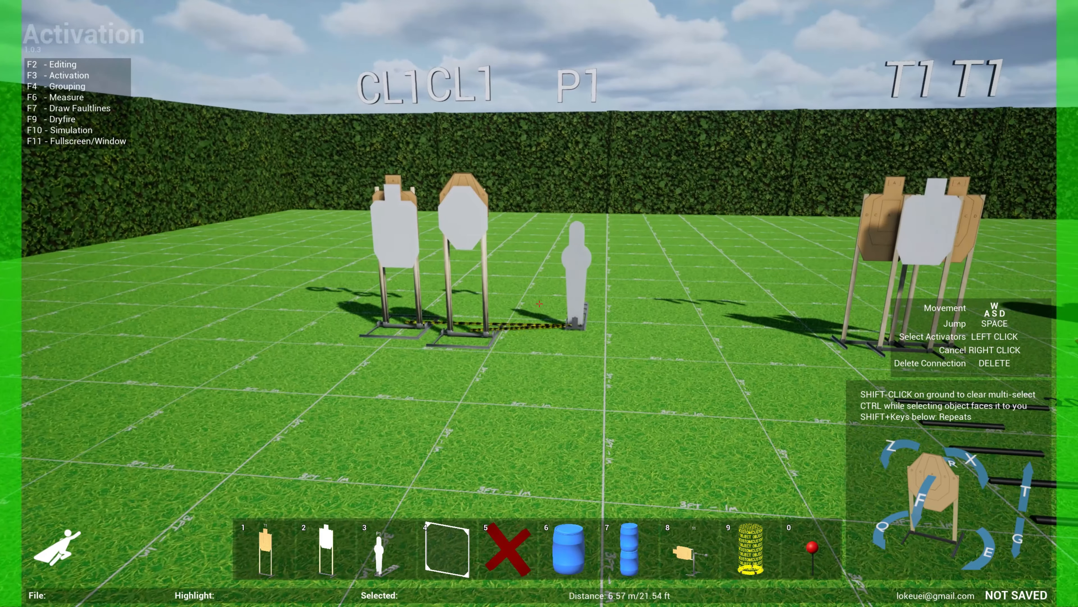
- Run the simulation to test the popper activating the max traps, and return to editing
{"action": "key", "text": "F10"}
{"action": "key", "text": "w"}
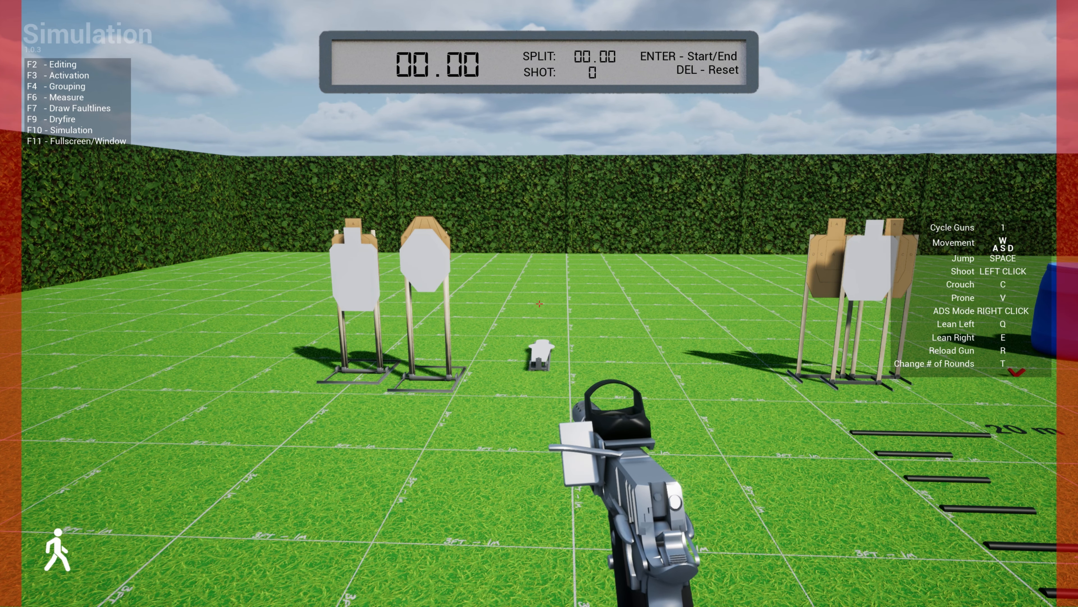
{"action": "key", "text": "F2"}
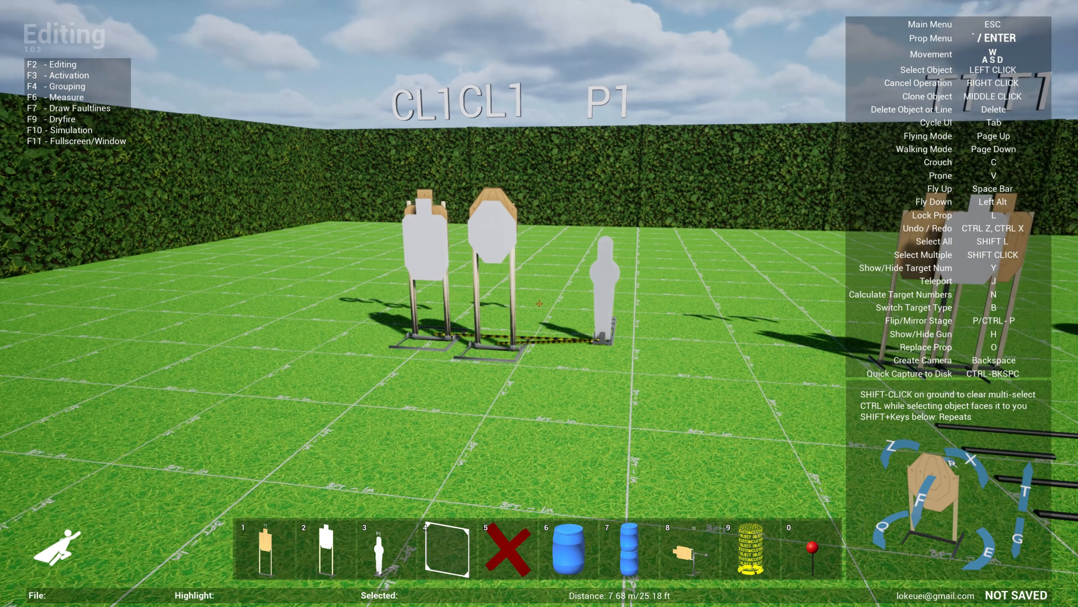
- Add a wall-metric-3x2-port-triple and, beside it, a wall-metric-3x2-port-triple-B from the Vision Barriers category, in front of the max trap area
{"action": "key", "text": "s"}
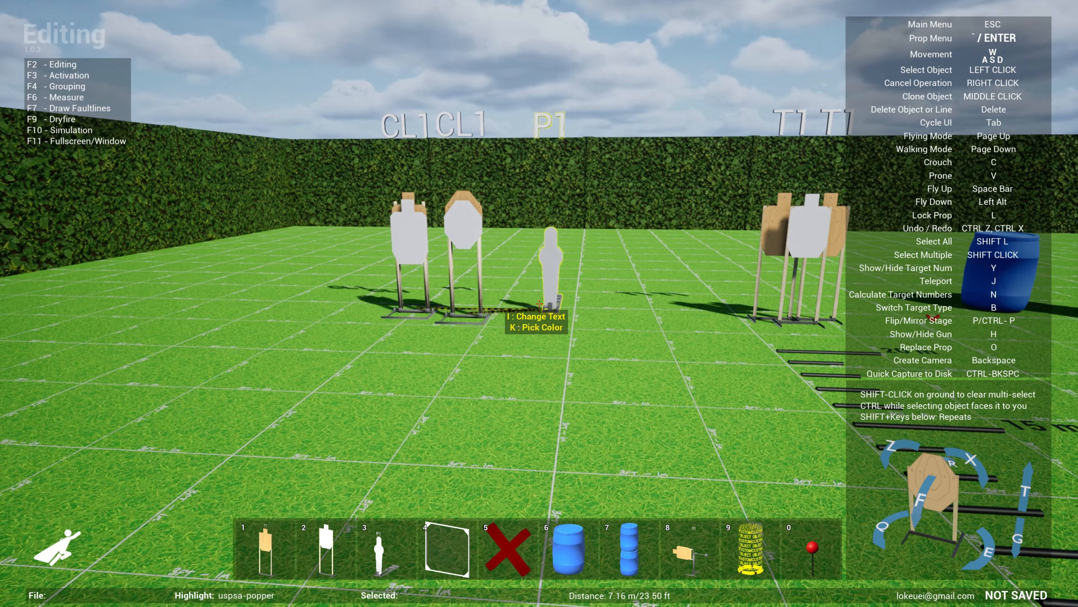
{"action": "key", "text": "grave"}
{"action": "left_click", "coordinate": [459, 33]}
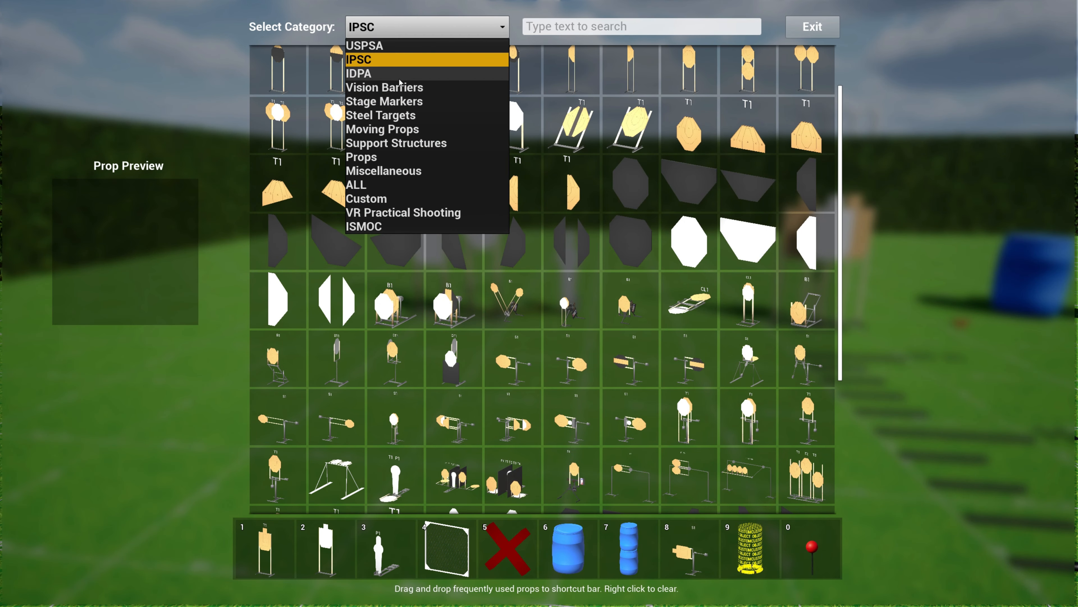
{"action": "left_click", "coordinate": [401, 88]}
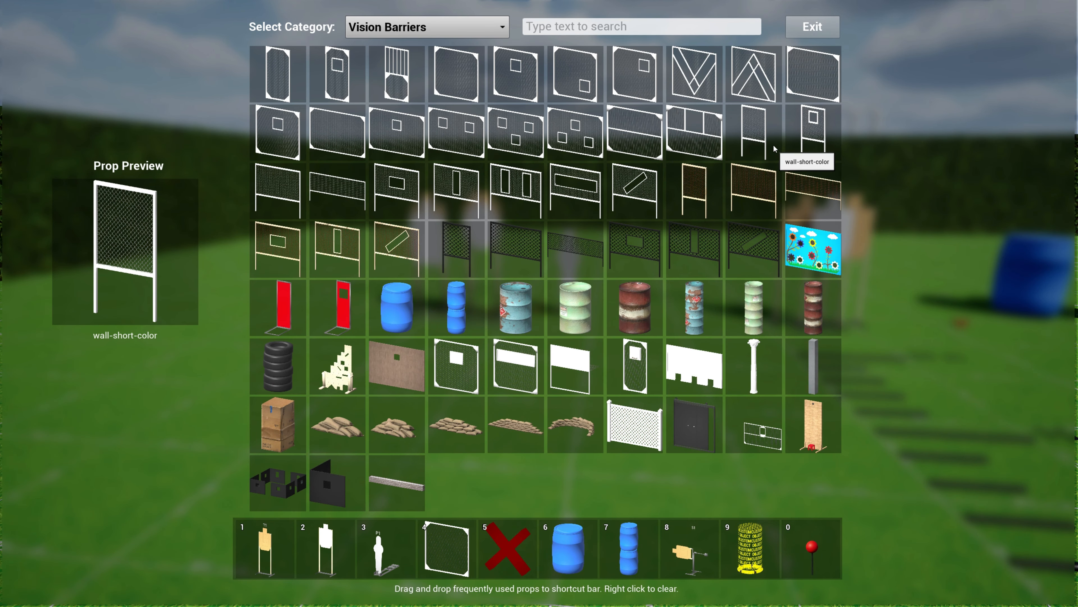
{"action": "left_click", "coordinate": [574, 149]}
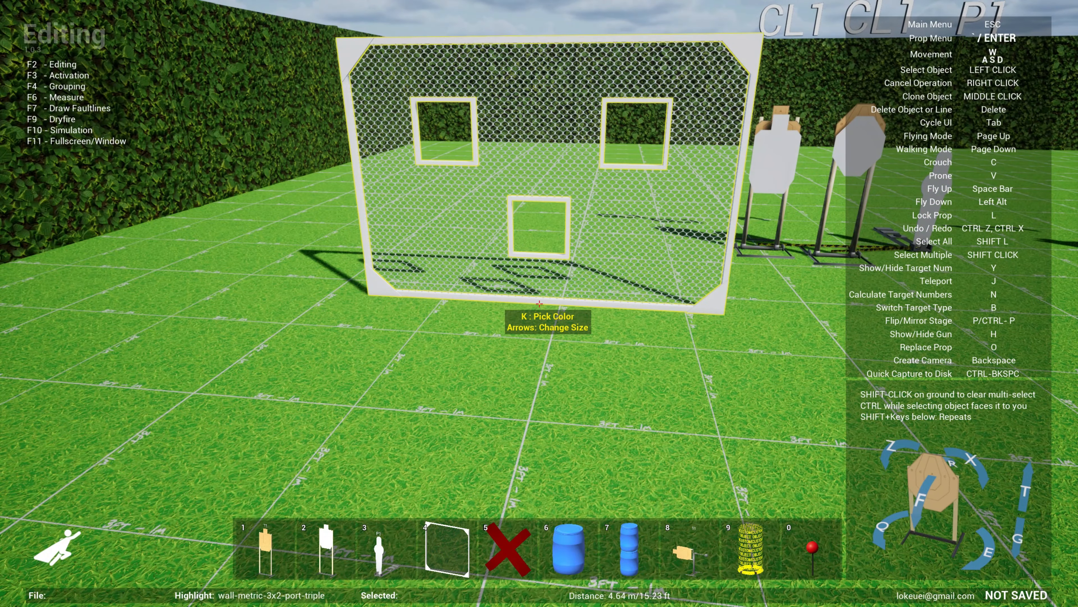
{"action": "key", "text": "grave"}
{"action": "left_click", "coordinate": [633, 148]}
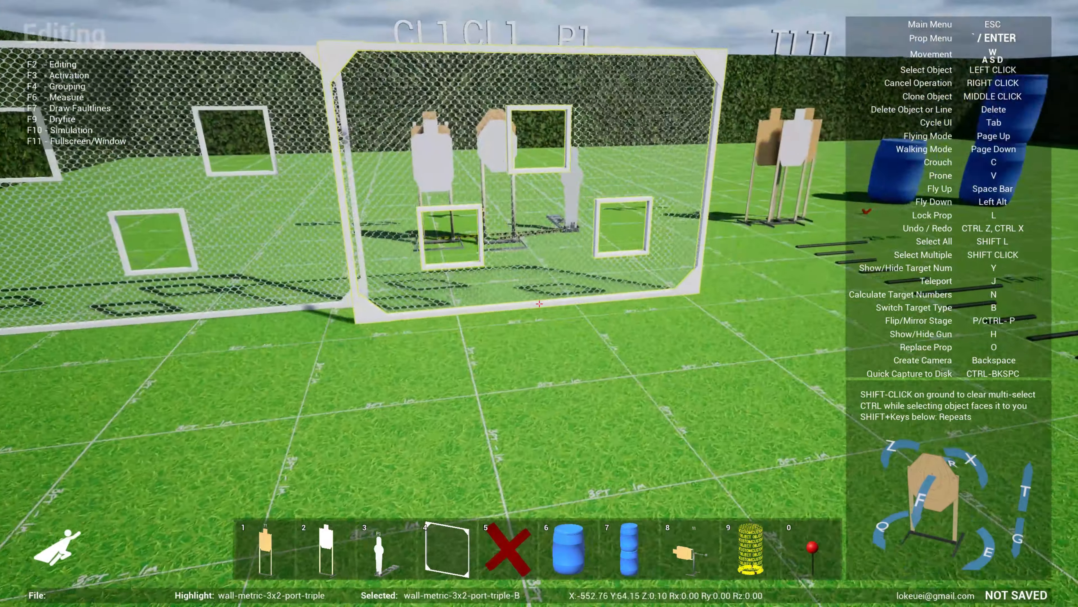
- Place a wall-vport-2-med and a wall-med-wideport side by side in front of the two metric triple-port walls
{"action": "key", "text": "grave"}
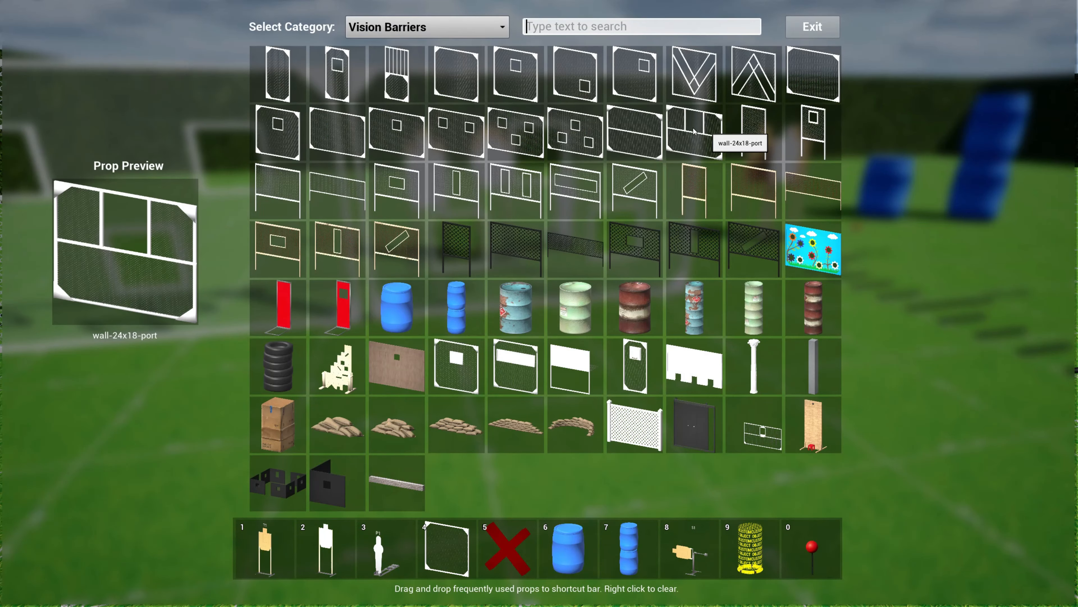
{"action": "left_click", "coordinate": [518, 196]}
{"action": "left_click", "coordinate": [540, 303]}
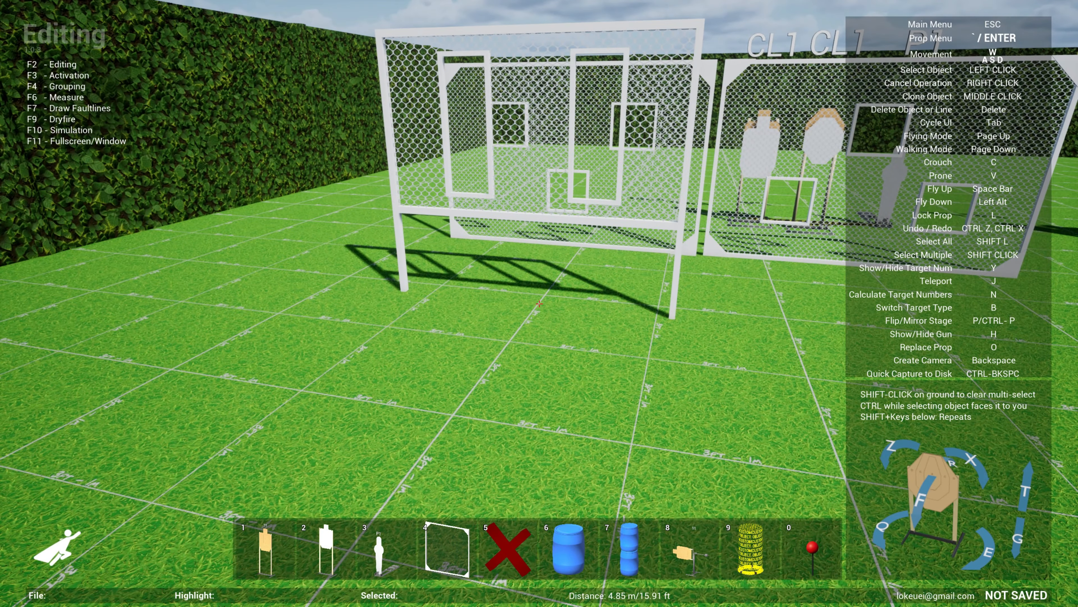
{"action": "key", "text": "grave"}
{"action": "left_click", "coordinate": [588, 196]}
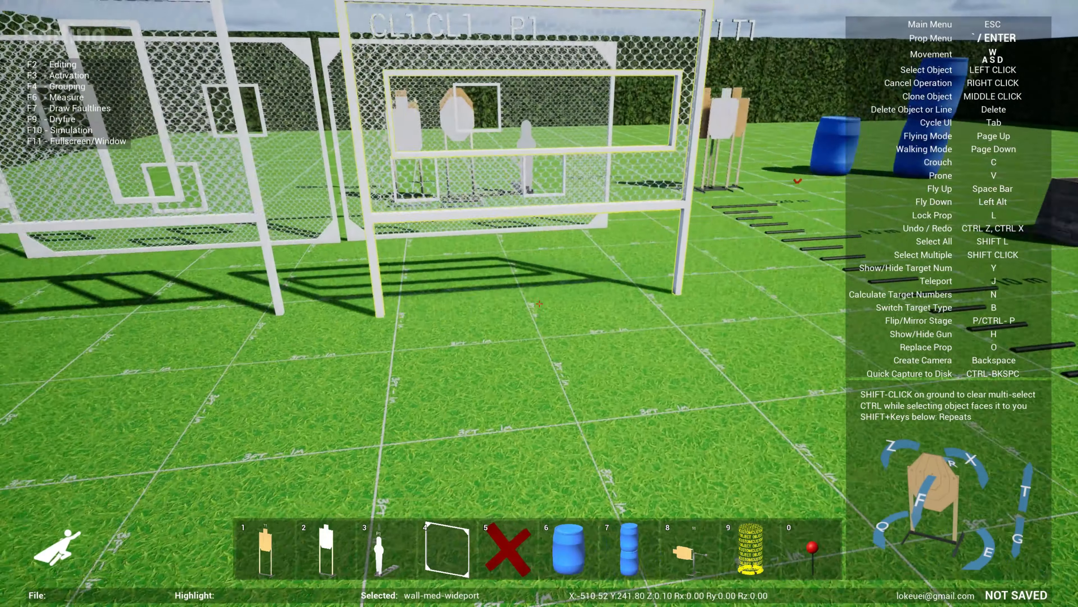
{"action": "left_click", "coordinate": [540, 304]}
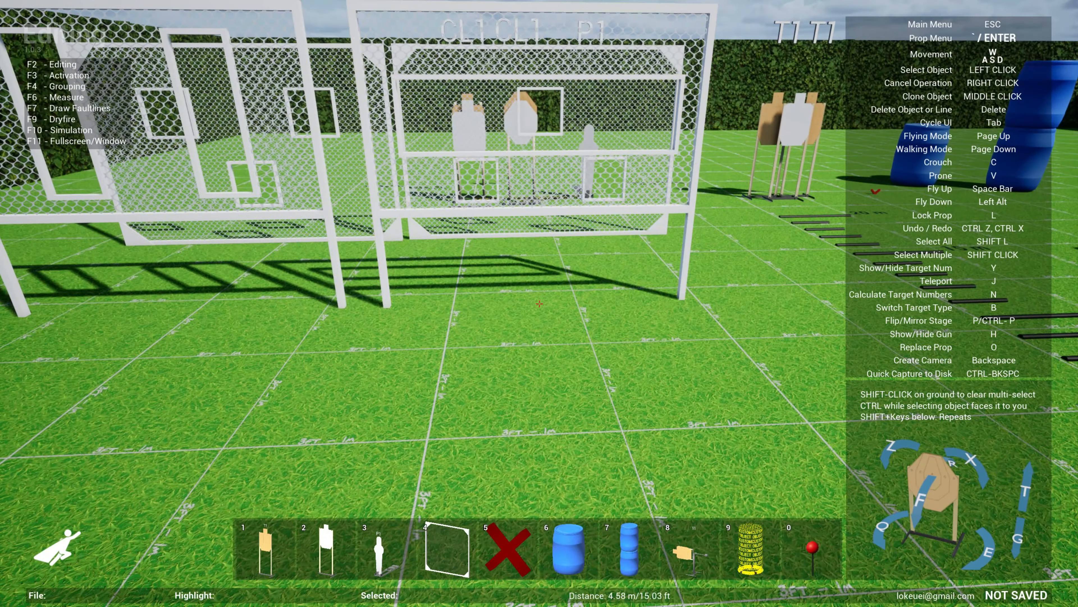
- Open the feedback form for bug reports and feature suggestions from the settings, and close it without sending
{"action": "key", "text": "s"}
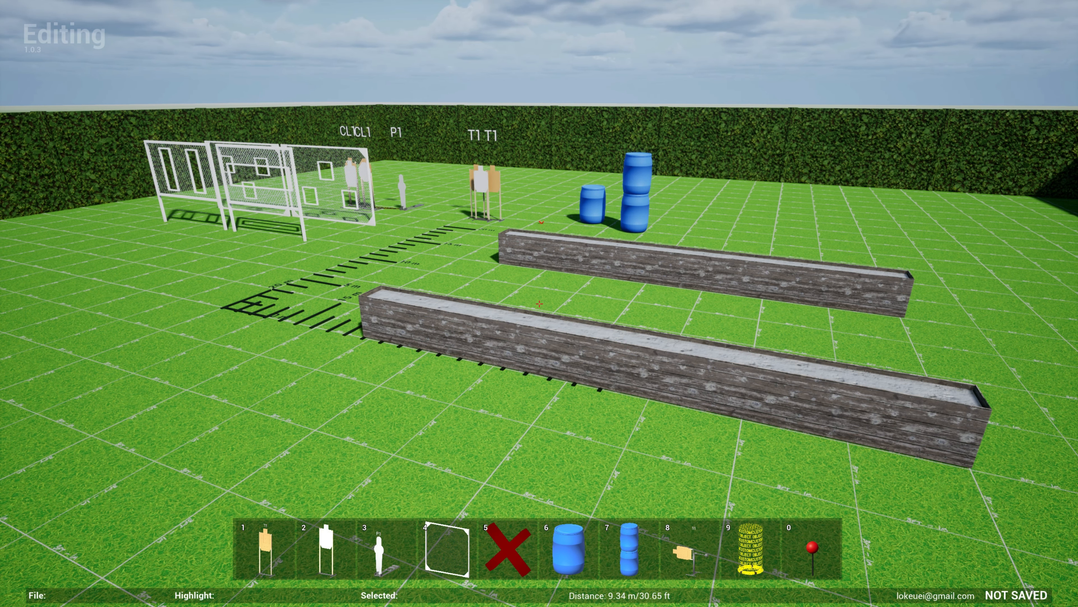
{"action": "key", "text": "Escape"}
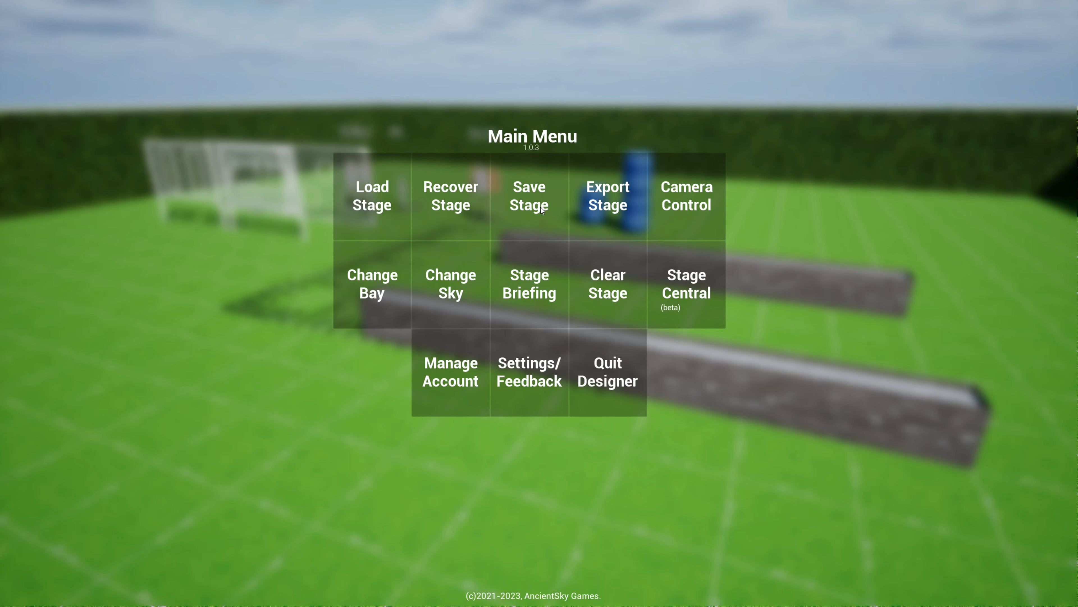
{"action": "left_click", "coordinate": [528, 392]}
{"action": "left_click", "coordinate": [551, 473]}
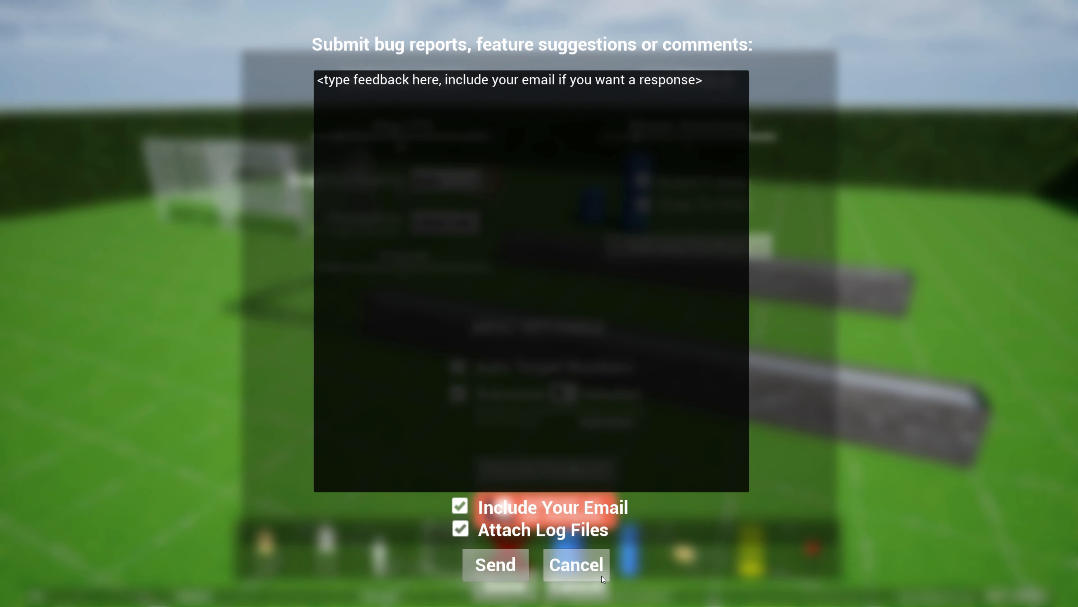
{"action": "left_click", "coordinate": [597, 566]}
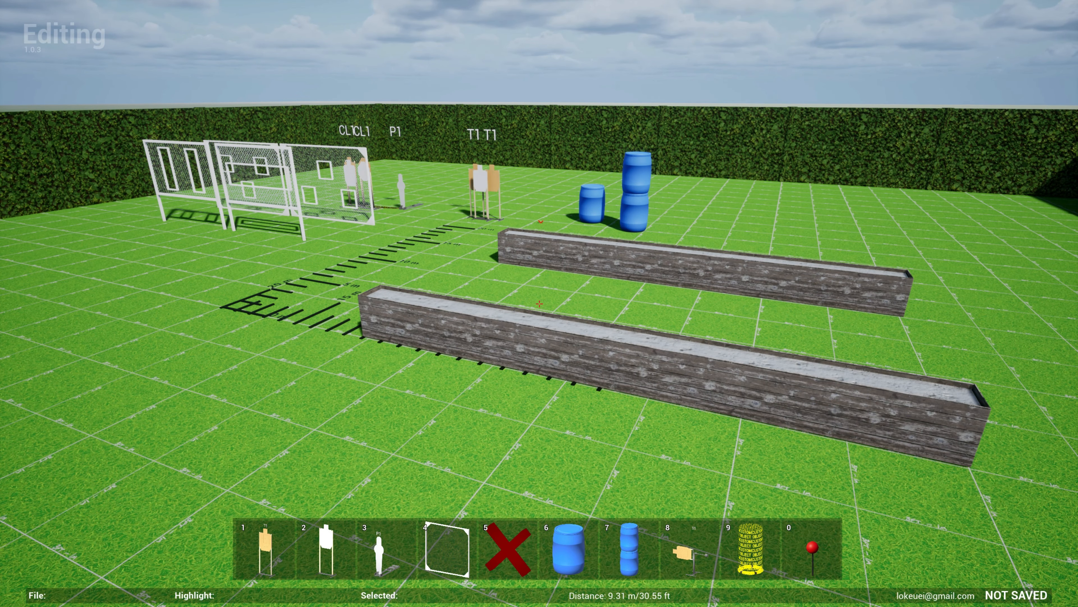